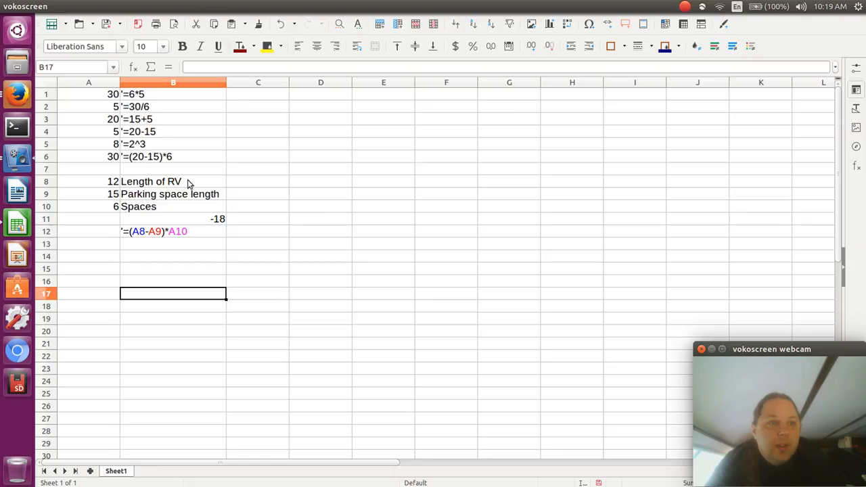
Switch to Firefox and open the Application Project page of Unit 06b: Logic from the course home page.
{"action": "left_click", "coordinate": [17, 95]}
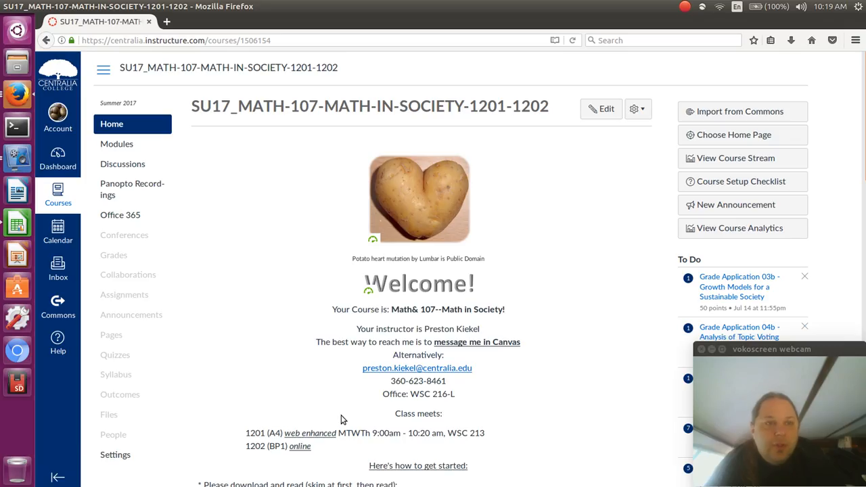
{"action": "scroll", "coordinate": [341, 420], "scroll_direction": "down", "scroll_amount": 10}
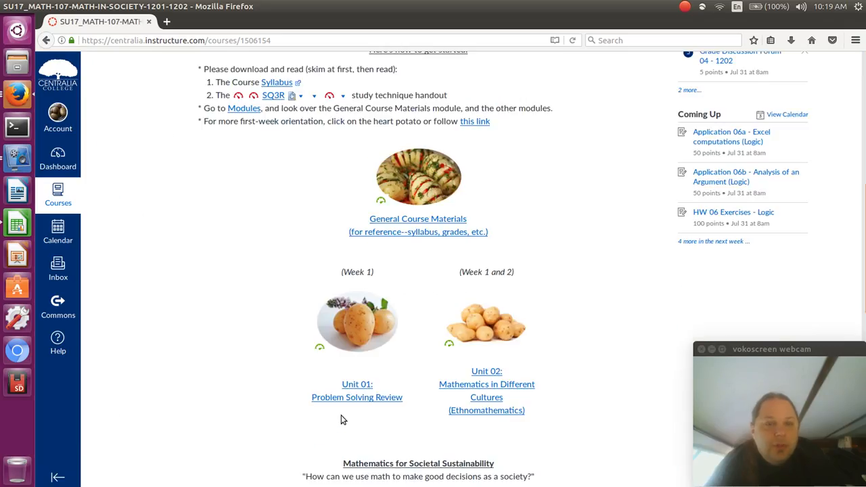
{"action": "scroll", "coordinate": [341, 420], "scroll_direction": "down", "scroll_amount": 8}
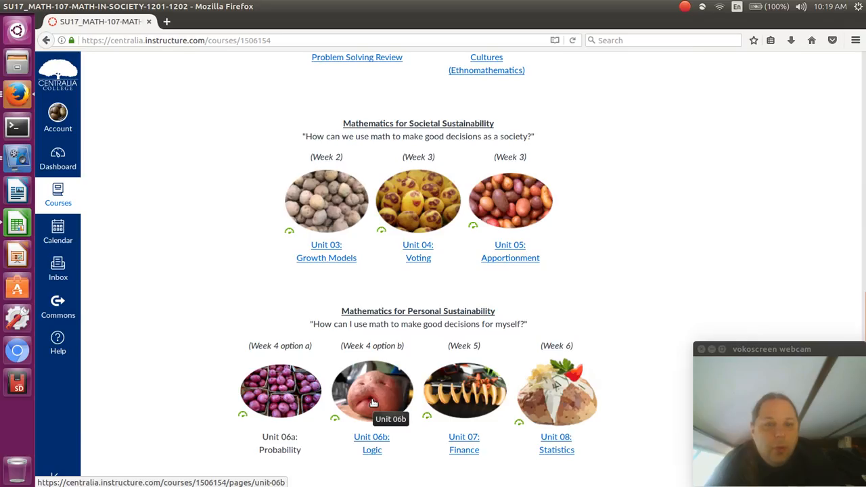
{"action": "left_click", "coordinate": [373, 403]}
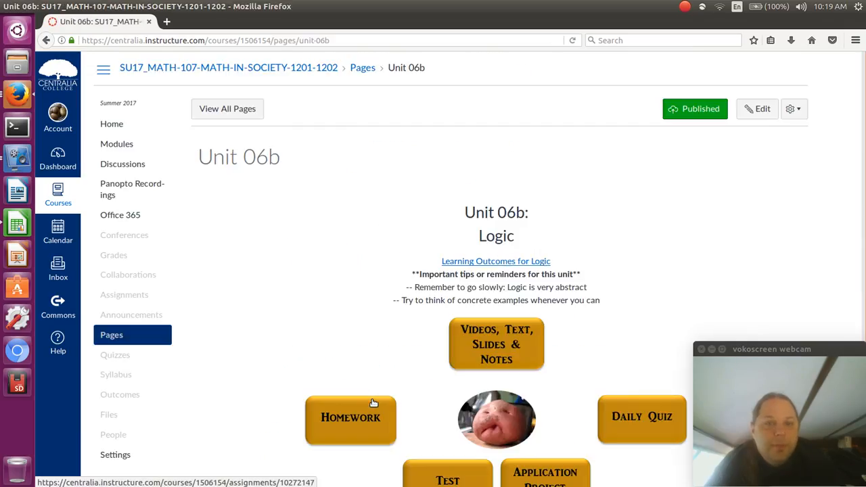
{"action": "scroll", "coordinate": [337, 223], "scroll_direction": "down", "scroll_amount": 2}
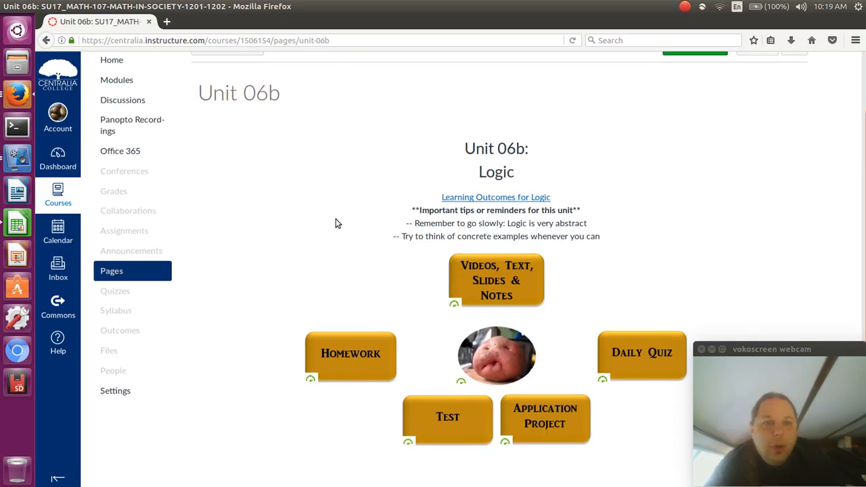
{"action": "left_click", "coordinate": [541, 437]}
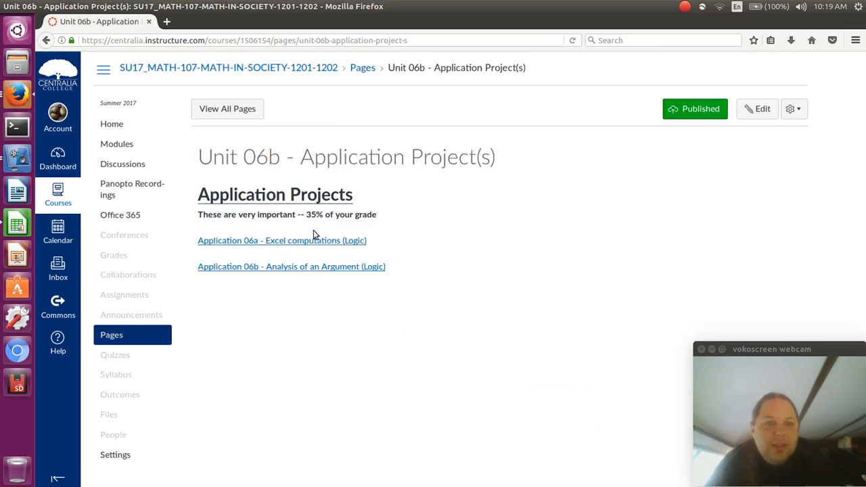
Open the Application 06a - Excel computations (Logic) assignment in a new tab and bring it into view.
{"action": "right_click", "coordinate": [295, 240]}
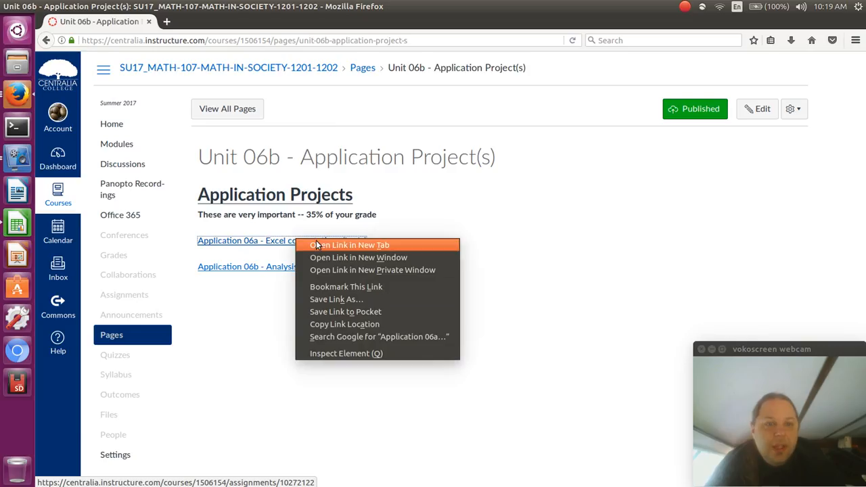
{"action": "left_click", "coordinate": [317, 245]}
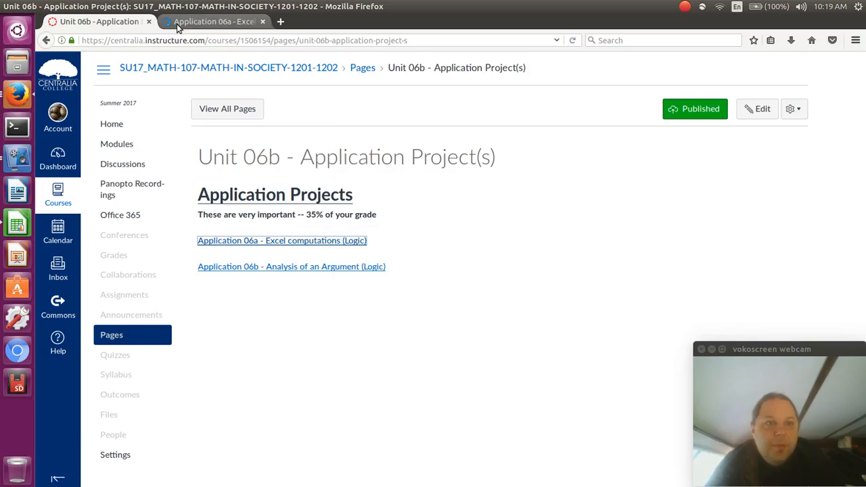
{"action": "left_click", "coordinate": [178, 23]}
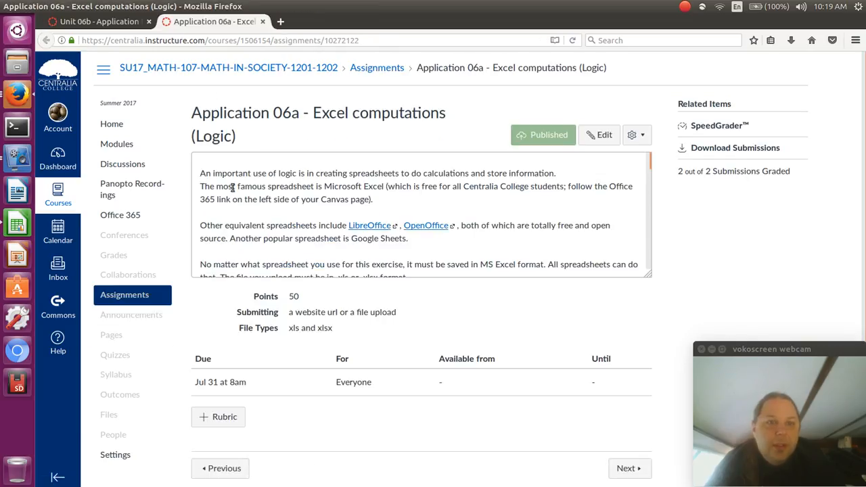
Read the assignment's introduction, file format requirements, and the ratio and number base conversion exercise topics.
{"action": "left_click_drag", "start_coordinate": [239, 173], "coordinate": [244, 199]}
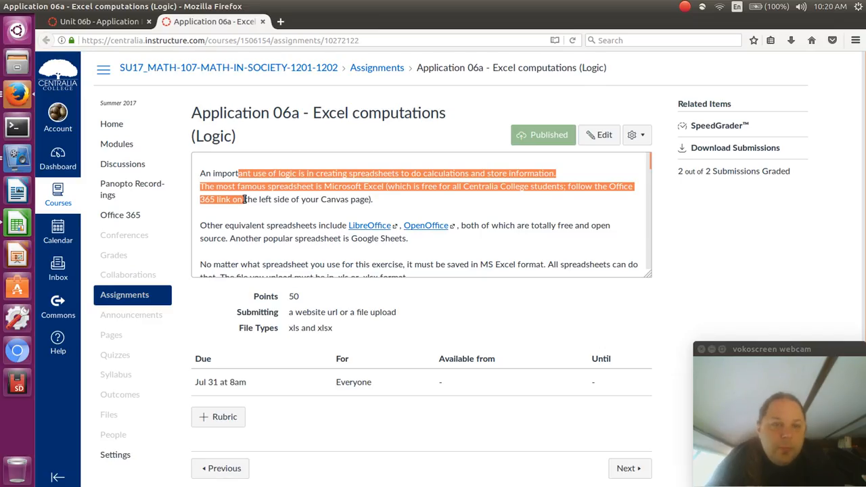
{"action": "scroll", "coordinate": [243, 199], "scroll_direction": "down", "scroll_amount": 5}
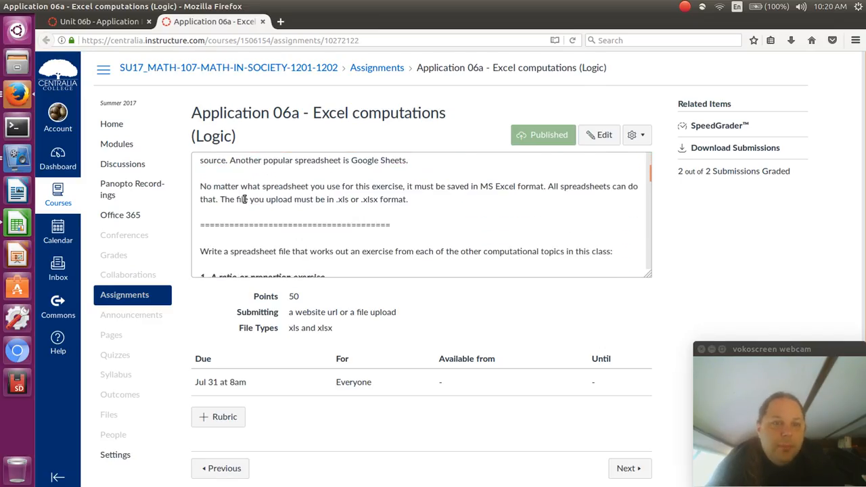
{"action": "scroll", "coordinate": [244, 199], "scroll_direction": "down", "scroll_amount": 1}
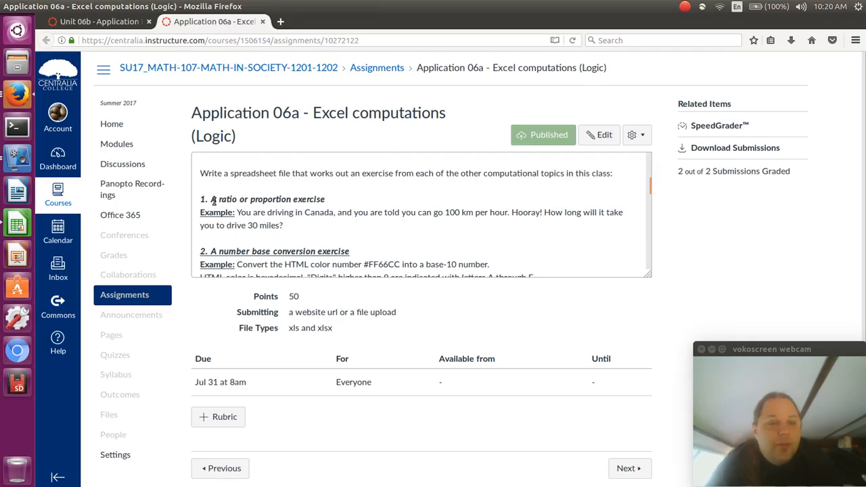
{"action": "left_click_drag", "start_coordinate": [211, 200], "coordinate": [325, 201]}
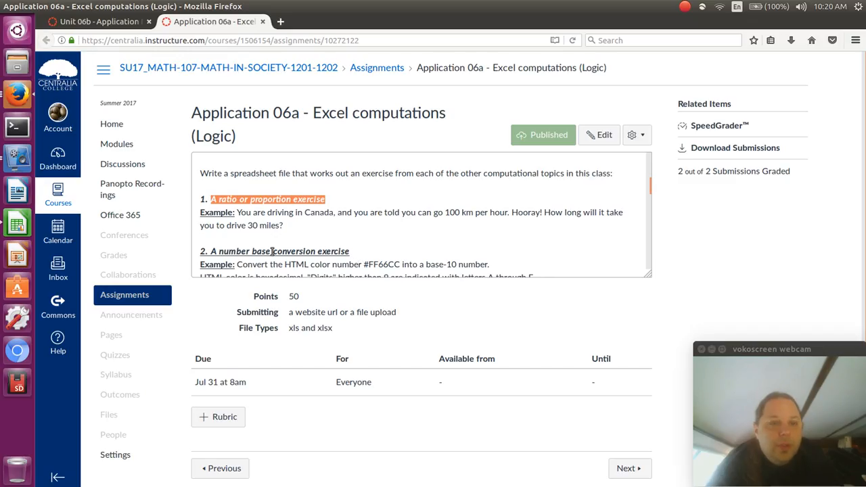
{"action": "left_click", "coordinate": [270, 252]}
{"action": "triple_click", "coordinate": [271, 252]}
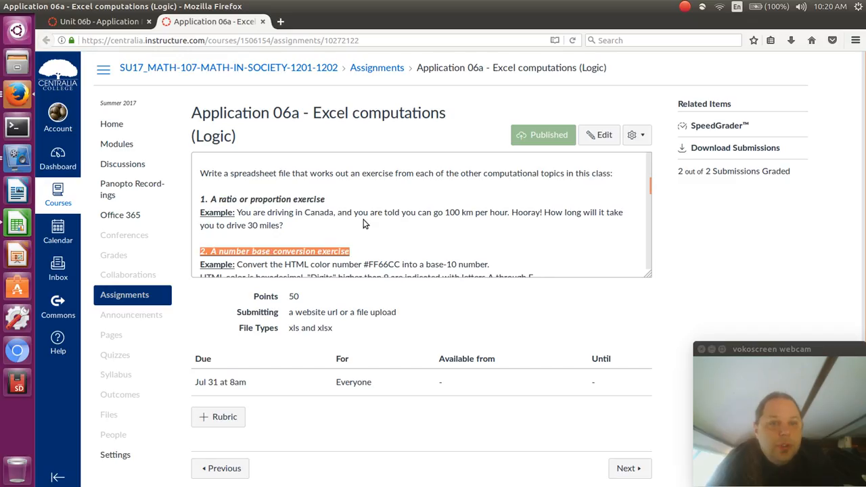
Review the growth model, voting, apportionment and financial interest exercises, including the compound interest formula.
{"action": "scroll", "coordinate": [364, 224], "scroll_direction": "down", "scroll_amount": 4}
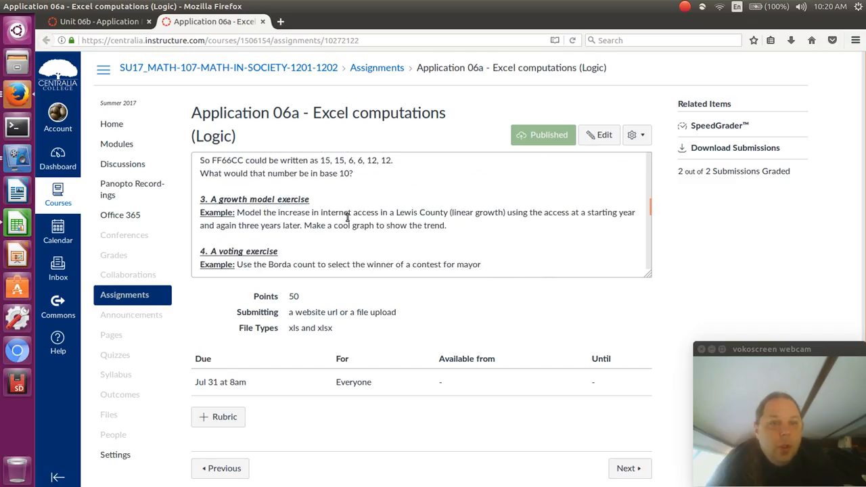
{"action": "triple_click", "coordinate": [279, 201]}
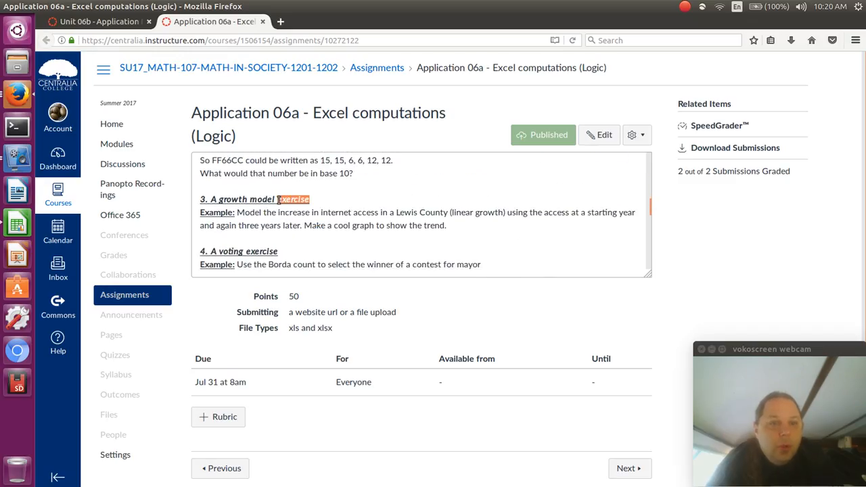
{"action": "double_click", "coordinate": [231, 252]}
{"action": "scroll", "coordinate": [234, 256], "scroll_direction": "down", "scroll_amount": 3}
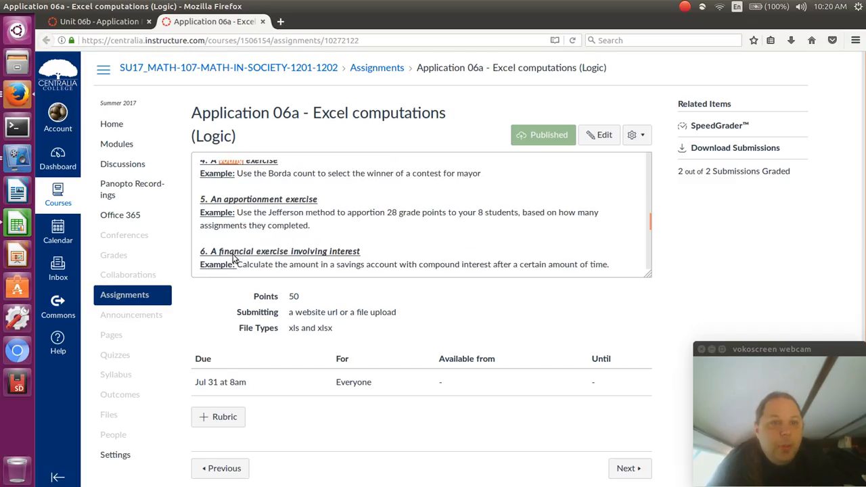
{"action": "scroll", "coordinate": [233, 258], "scroll_direction": "down", "scroll_amount": 5}
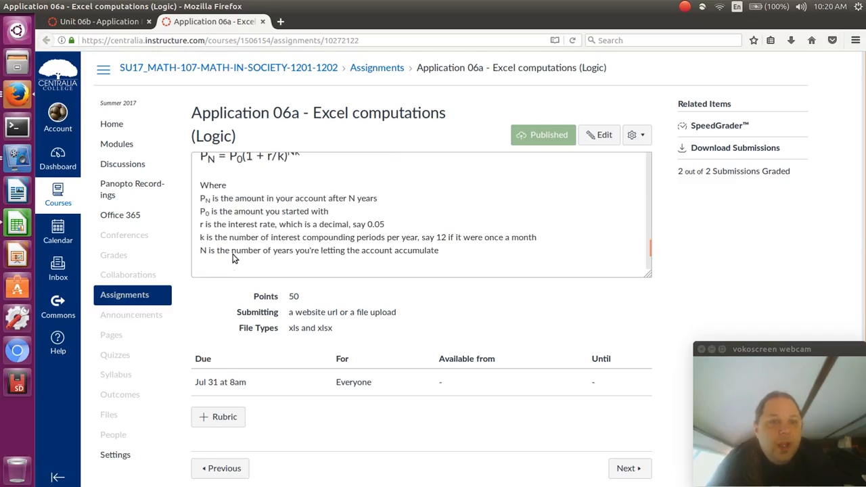
{"action": "scroll", "coordinate": [233, 258], "scroll_direction": "down", "scroll_amount": 2}
{"action": "scroll", "coordinate": [234, 255], "scroll_direction": "up", "scroll_amount": 10}
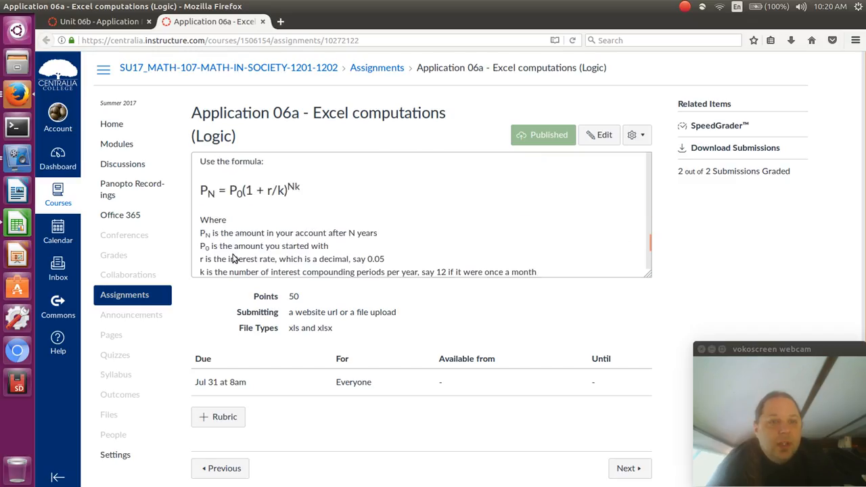
{"action": "scroll", "coordinate": [234, 256], "scroll_direction": "up", "scroll_amount": 3}
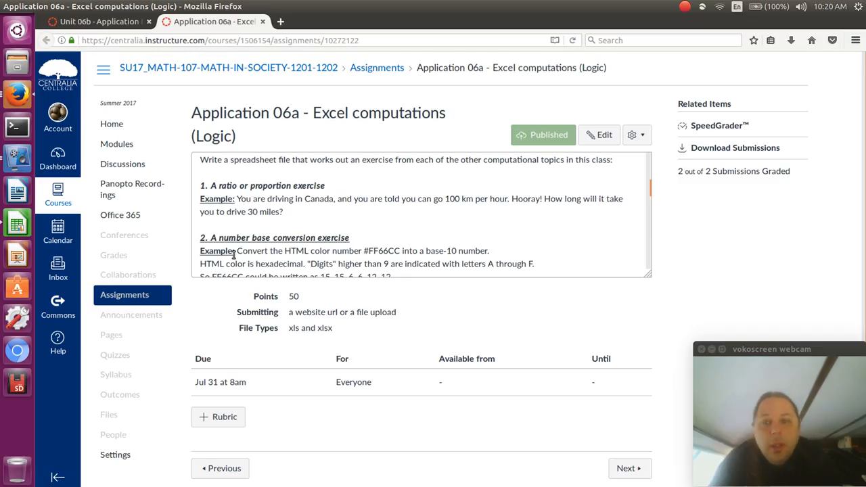
Read the ratio exercise's example about driving in Canada, alternating between the assignment and the LibreOffice Calc spreadsheet.
{"action": "triple_click", "coordinate": [275, 212]}
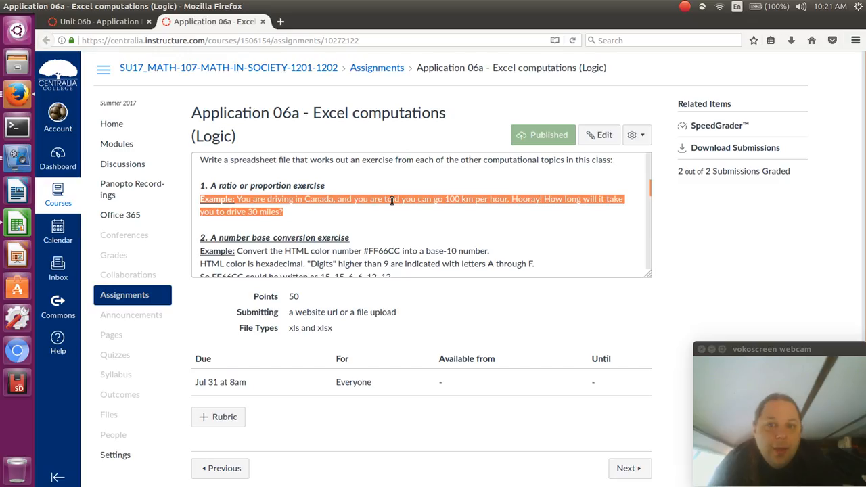
{"action": "left_click", "coordinate": [370, 216]}
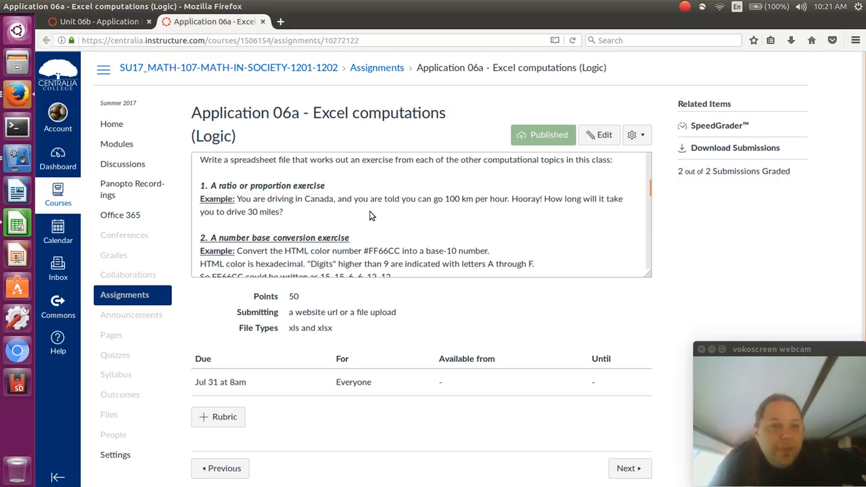
{"action": "key", "text": "alt+Tab"}
{"action": "key", "text": "alt+Tab"}
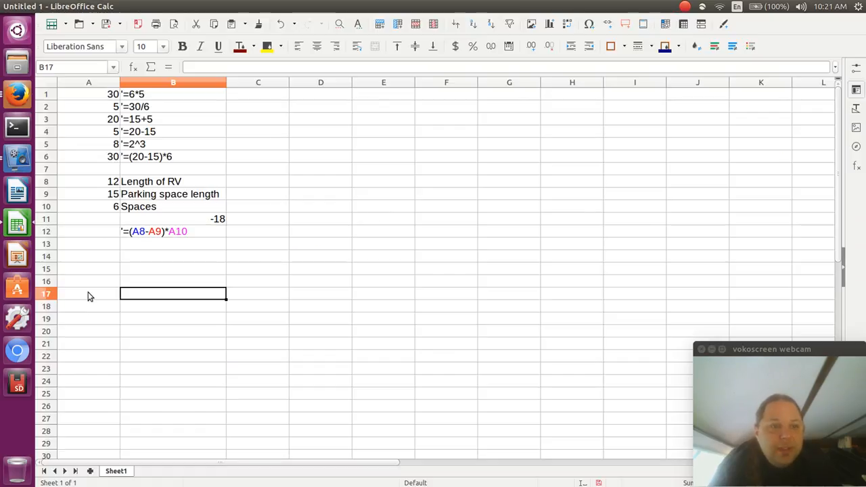
{"action": "left_click", "coordinate": [86, 294]}
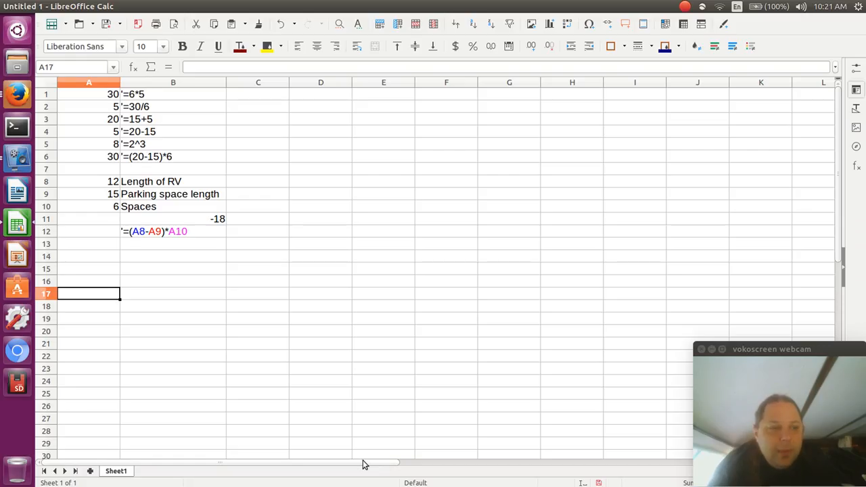
{"action": "key", "text": "alt+Tab"}
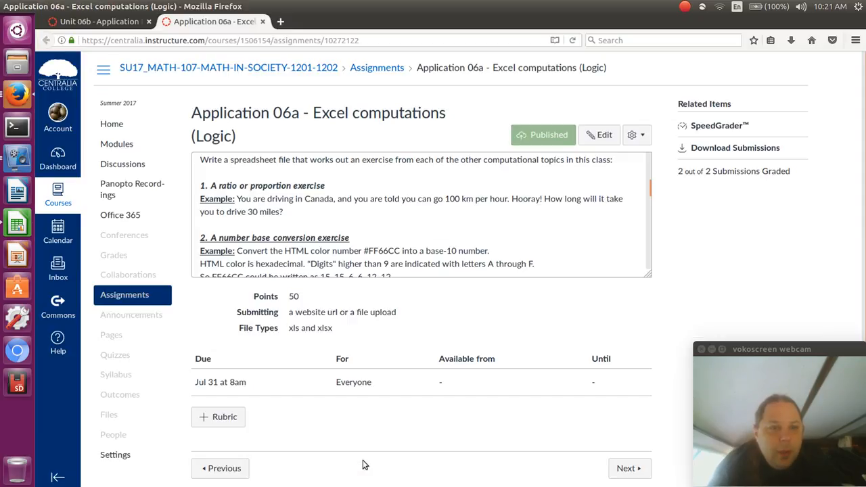
{"action": "key", "text": "alt+Tab"}
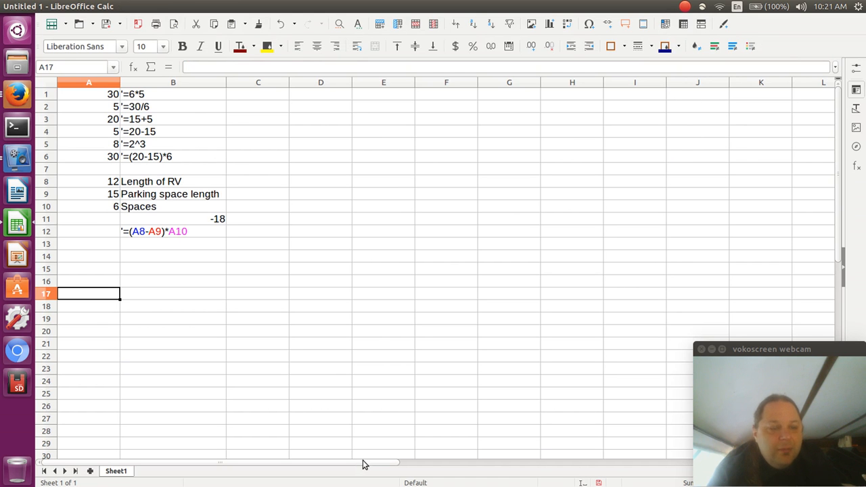
{"action": "key", "text": "alt+Tab"}
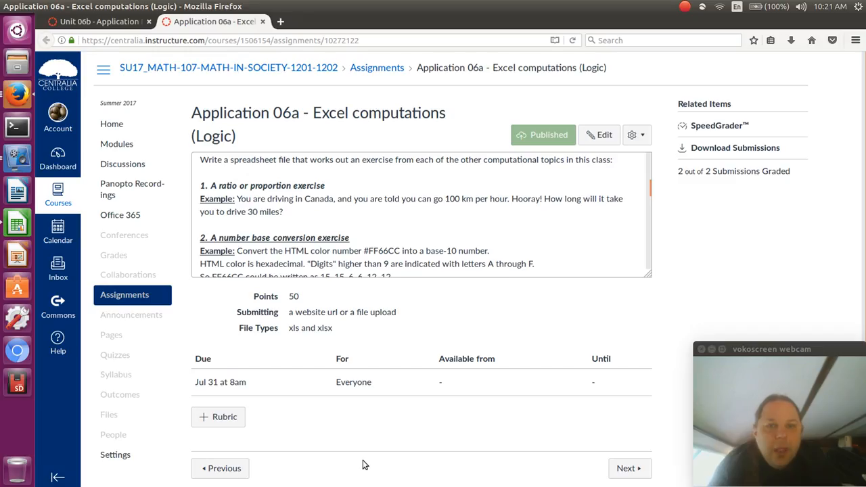
Switch to LibreOffice Calc and enter the speed 100 in cell A17 with the label kmph in B17.
{"action": "key", "text": "alt+Tab"}
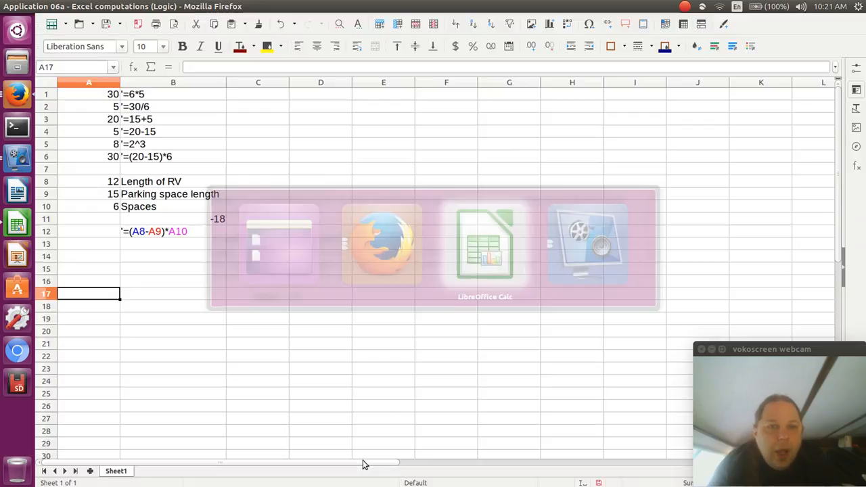
{"action": "type", "text": "km"}
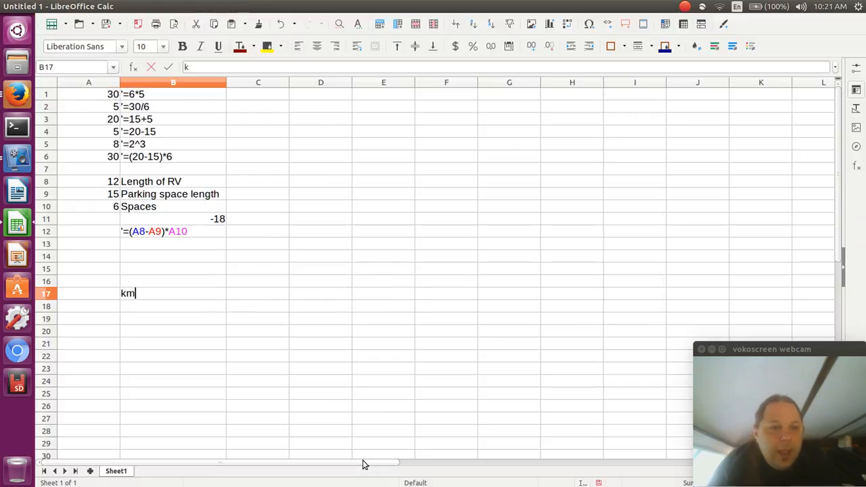
{"action": "type", "text": "ph"}
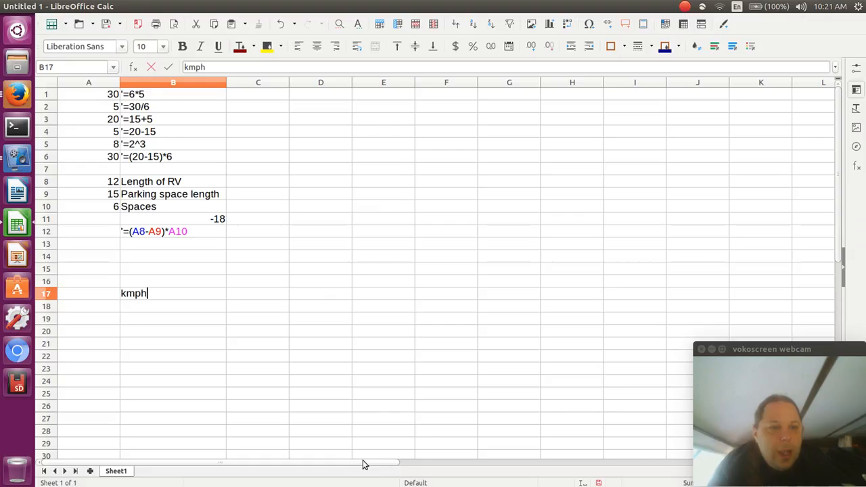
{"action": "key", "text": "shift+Tab"}
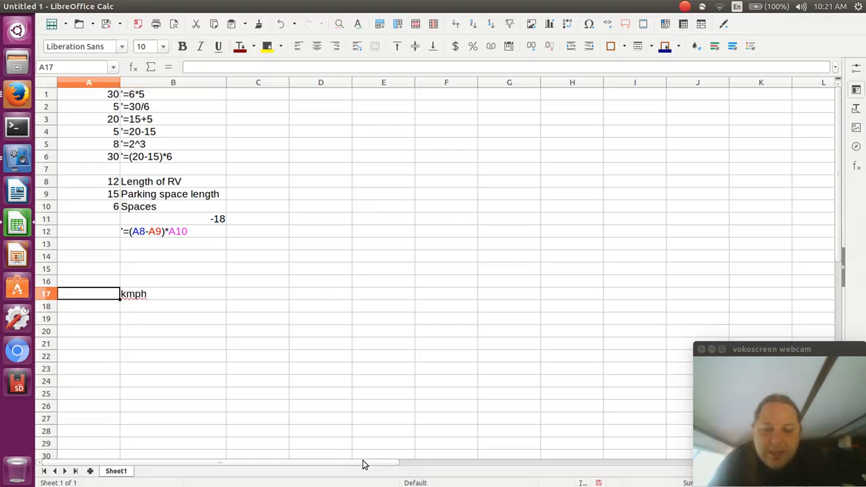
{"action": "type", "text": "100"}
{"action": "key", "text": "Return"}
{"action": "key", "text": "Up"}
{"action": "key", "text": "Right"}
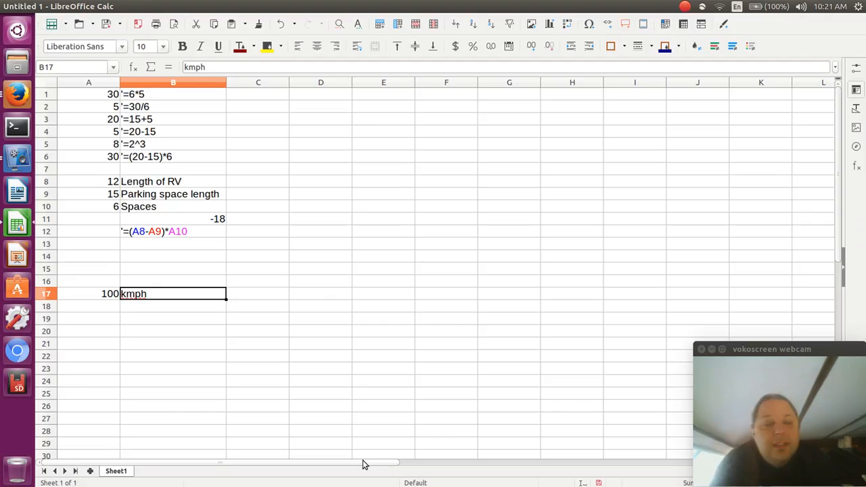
{"action": "key", "text": "Left"}
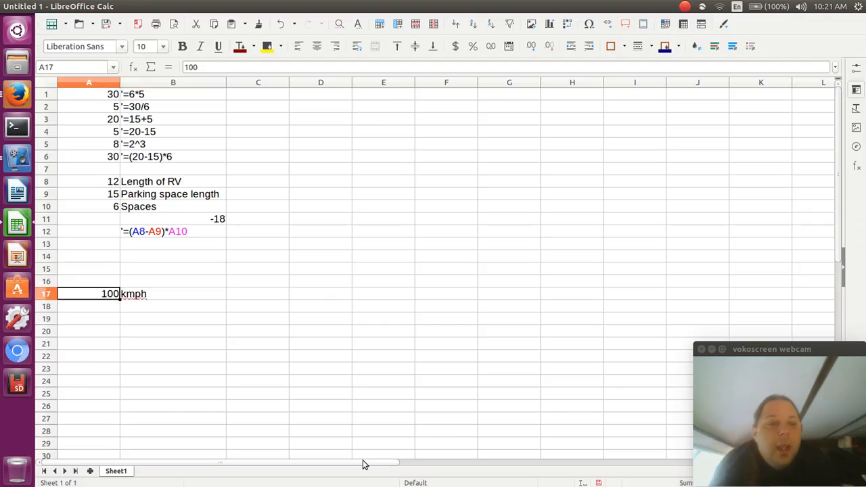
Check the distance in the assignment's ratio example, then enter 30 in cell A18 with the label miles in B18.
{"action": "key", "text": "alt+Tab"}
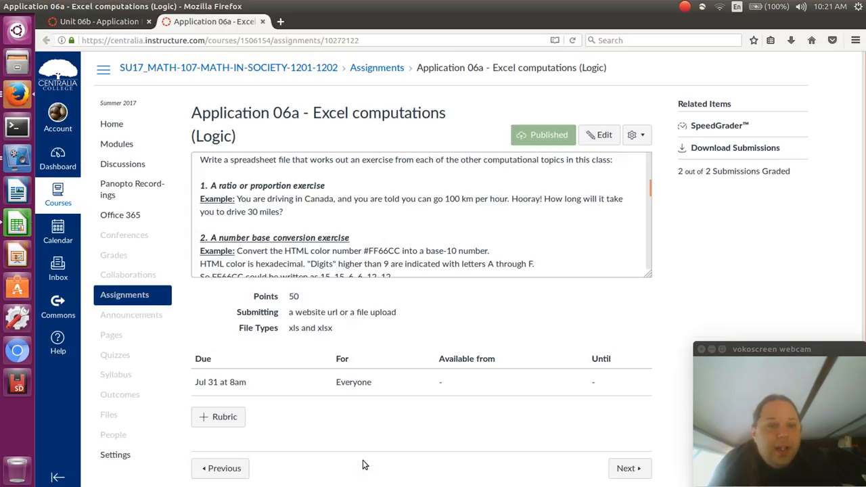
{"action": "key", "text": "alt+Tab"}
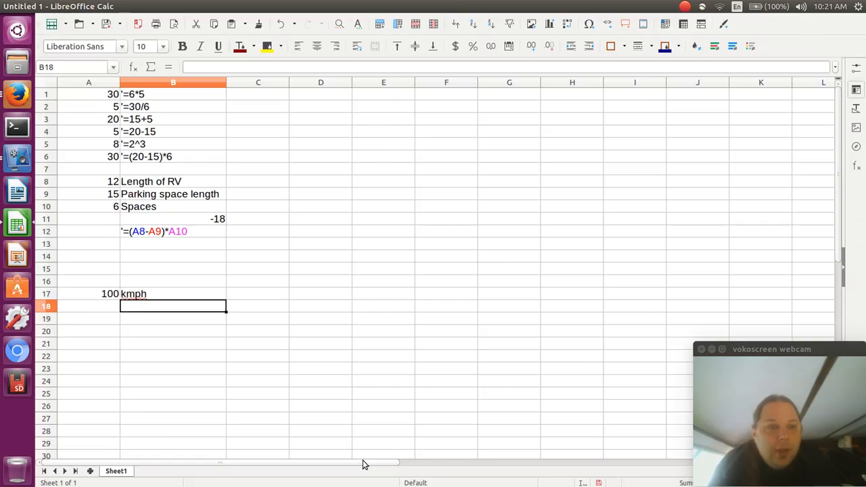
{"action": "type", "text": "miles"}
{"action": "key", "text": "Left"}
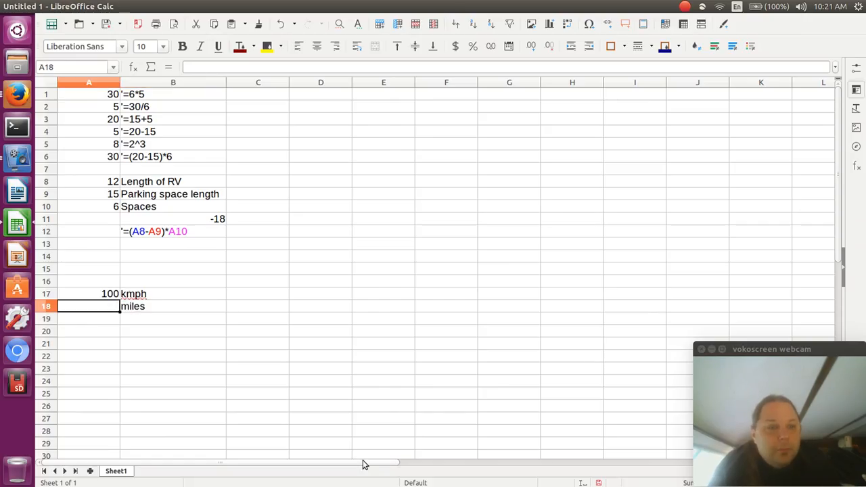
{"action": "type", "text": "30"}
{"action": "key", "text": "Return"}
Label cell B20 as time and cell B19 as km.
{"action": "key", "text": "Right"}
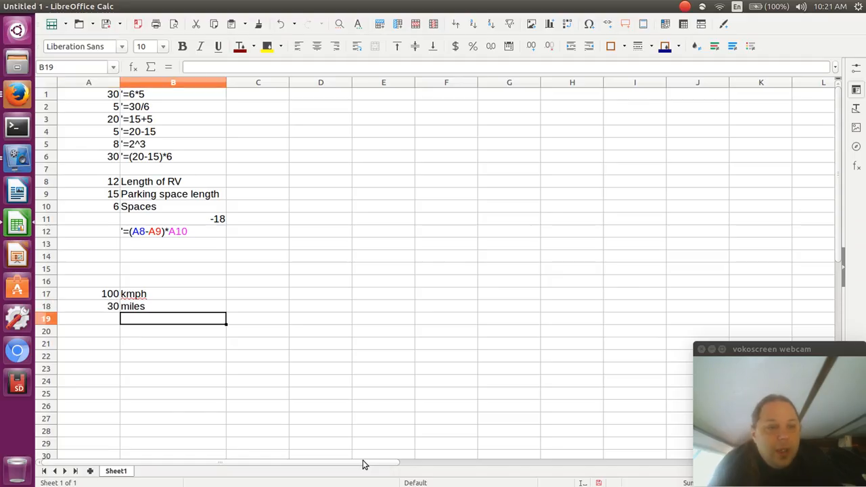
{"action": "key", "text": "Down"}
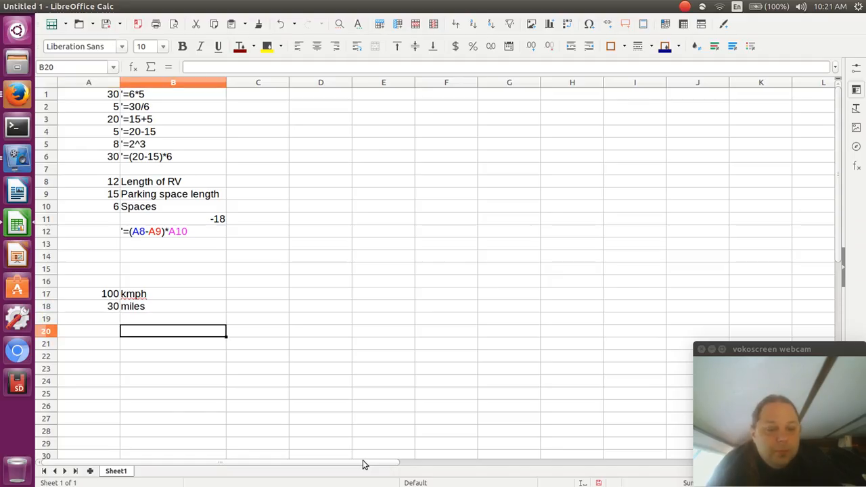
{"action": "type", "text": "time"}
{"action": "key", "text": "Up"}
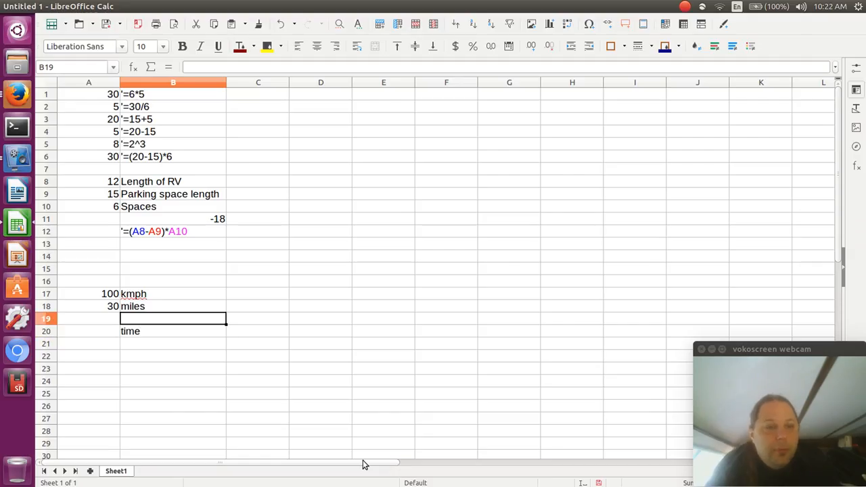
{"action": "type", "text": "km"}
{"action": "key", "text": "Delete"}
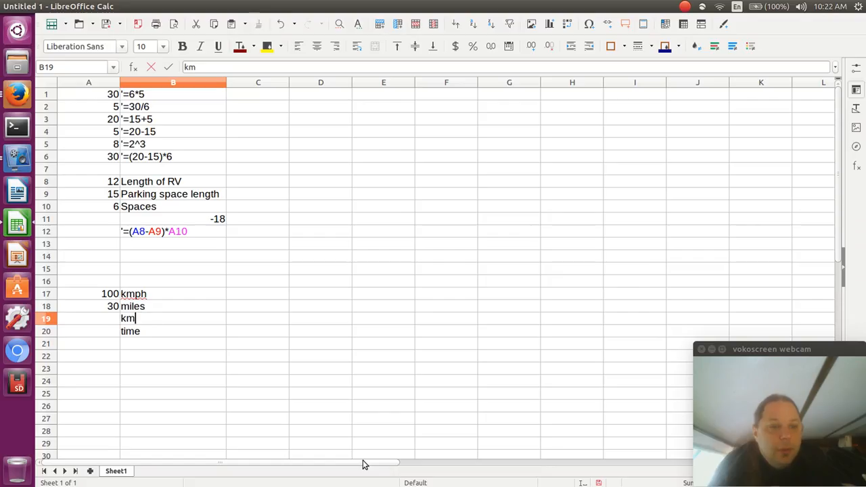
{"action": "key", "text": "Return"}
Enter the placeholder xxx in cells A19 and A20 beside the km and time labels.
{"action": "key", "text": "Up"}
{"action": "key", "text": "Left"}
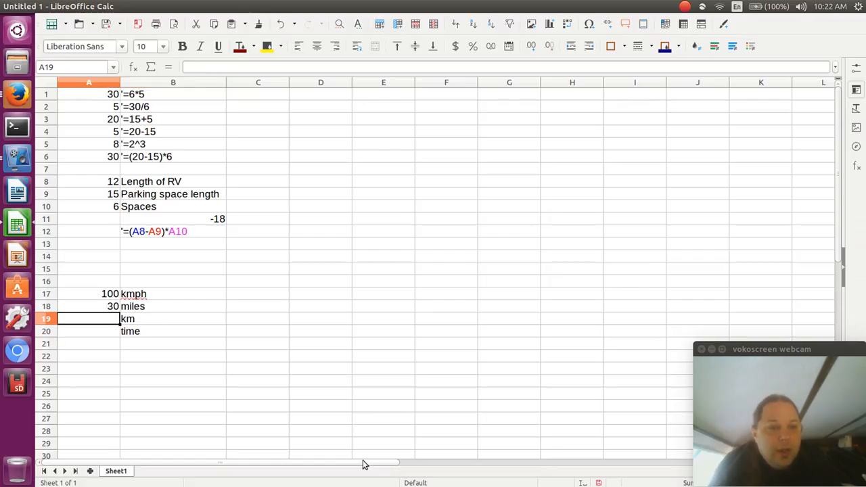
{"action": "type", "text": "xxx"}
{"action": "key", "text": "Return"}
{"action": "type", "text": "xxx"}
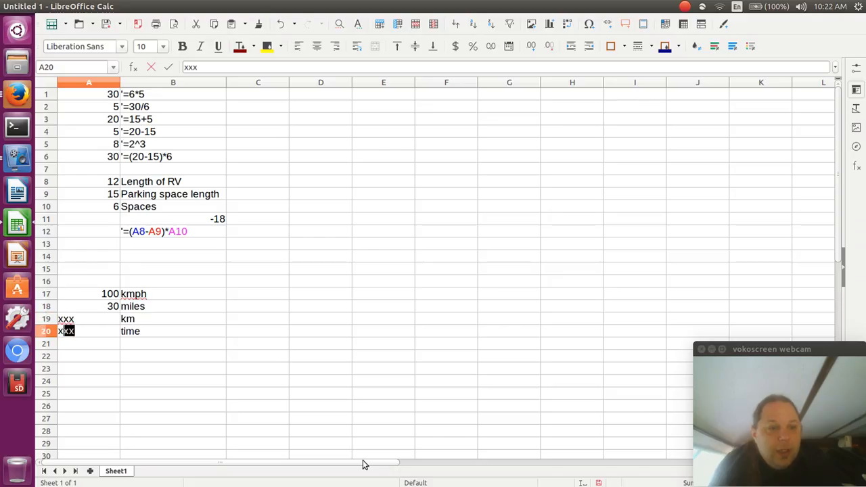
{"action": "key", "text": "Return"}
{"action": "key", "text": "Up"}
{"action": "key", "text": "Up"}
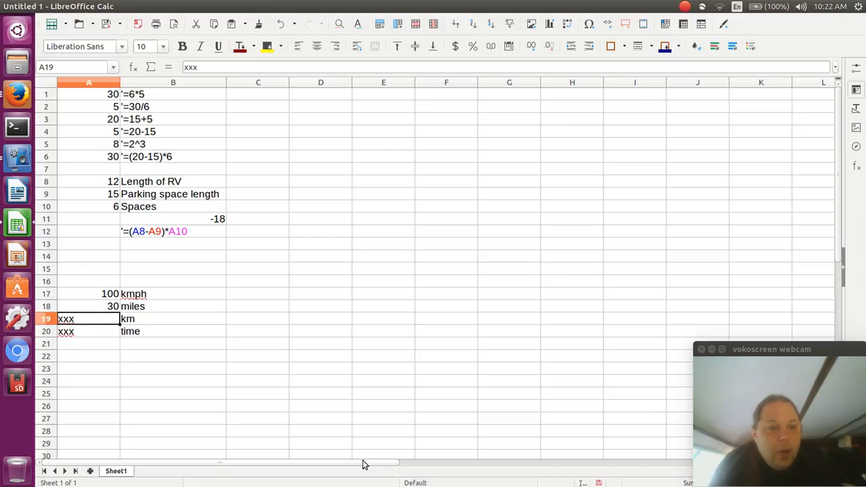
{"action": "key", "text": "Right"}
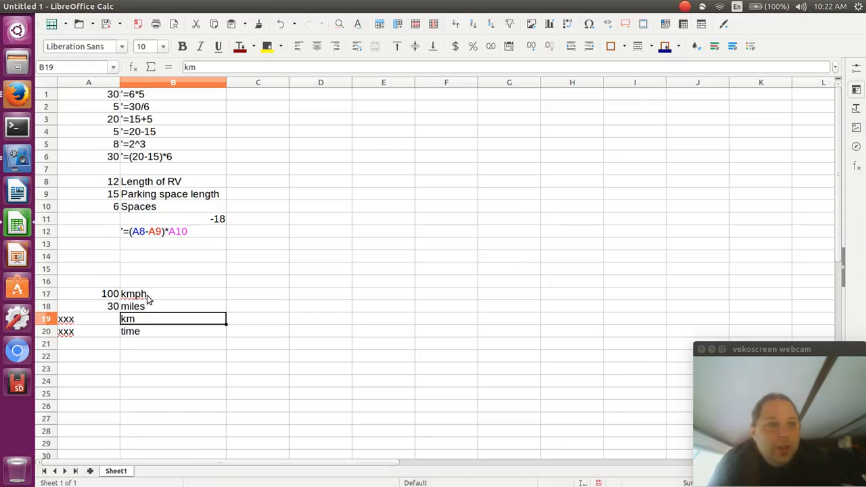
Switch to Firefox and open google.com in a new tab.
{"action": "left_click", "coordinate": [18, 94]}
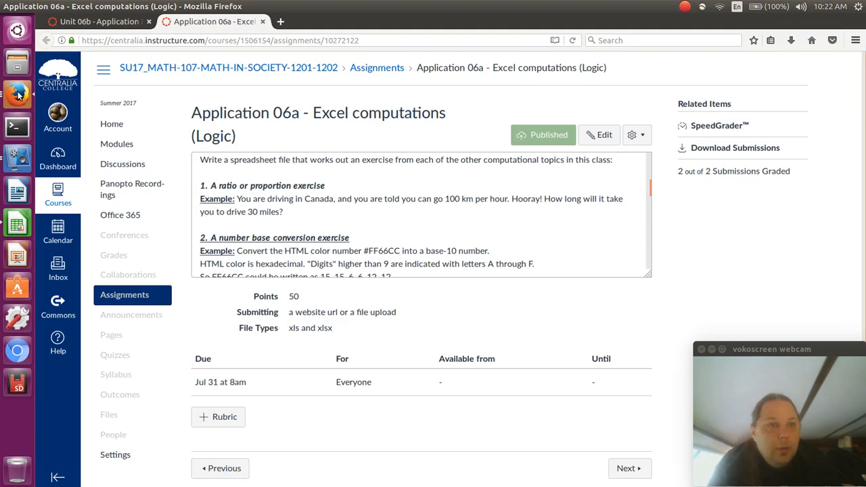
{"action": "left_click", "coordinate": [280, 22]}
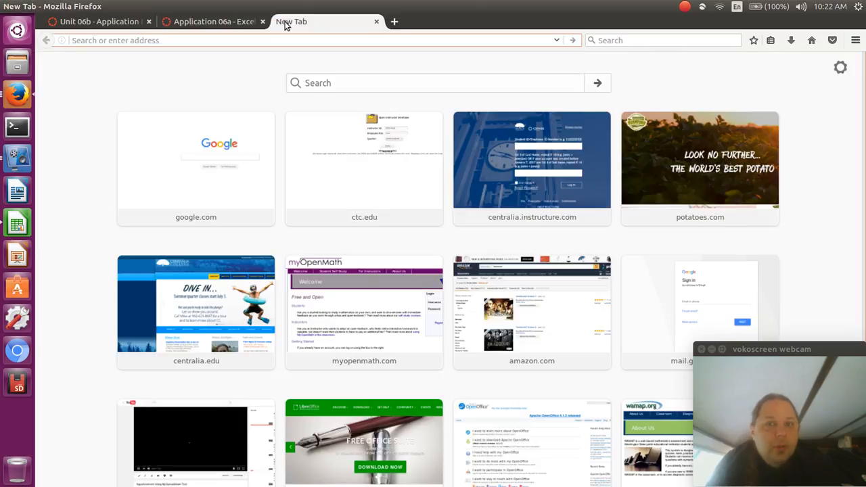
{"action": "type", "text": "google.com"}
{"action": "key", "text": "Return"}
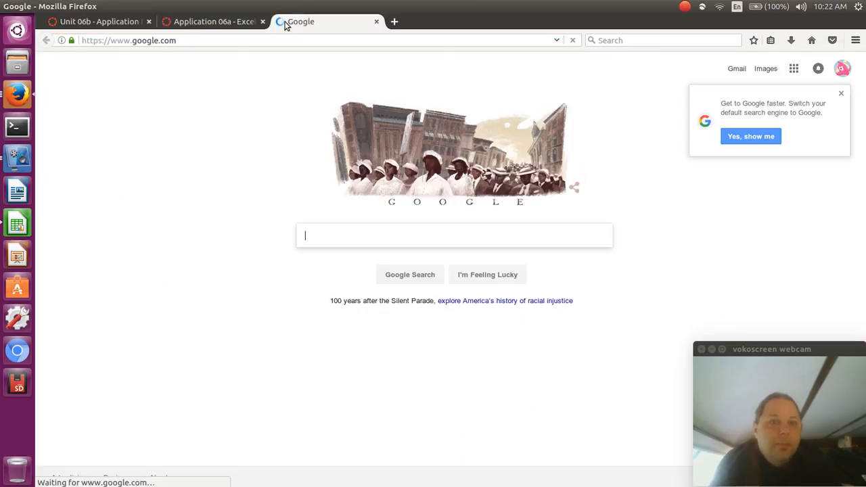
Search Google for the "miles to km" conversion.
{"action": "key", "text": "alt+Tab"}
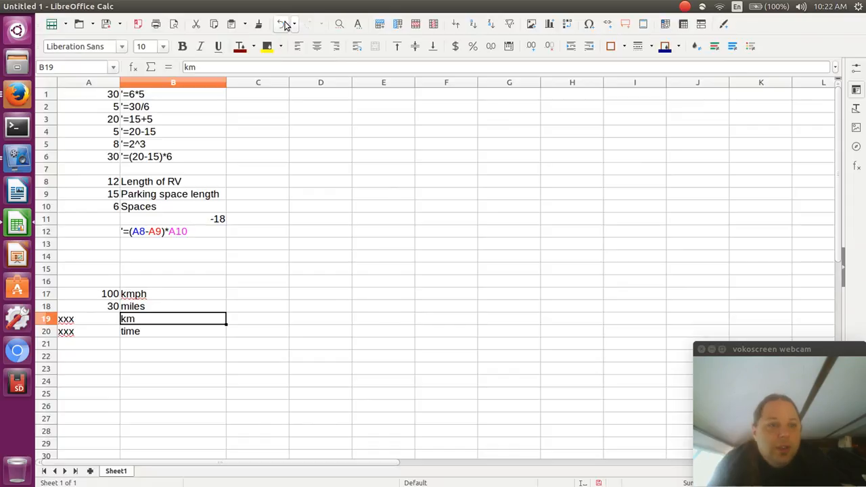
{"action": "key", "text": "alt+Tab"}
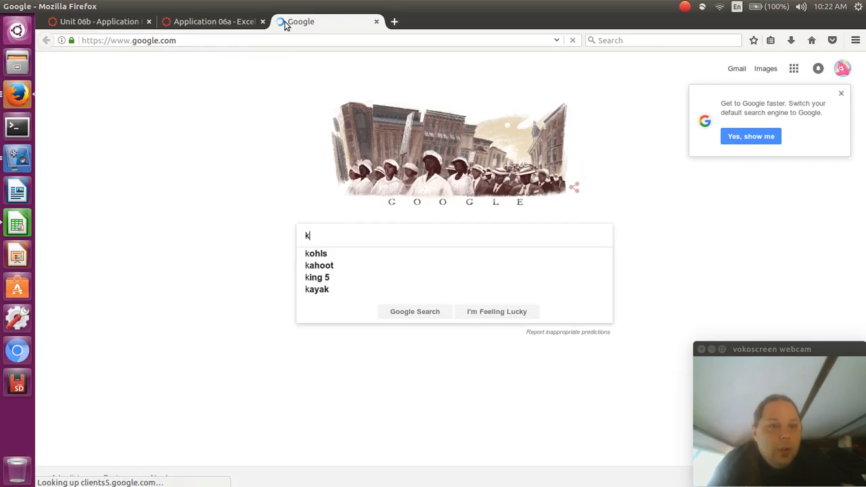
{"action": "type", "text": "i"}
{"action": "key", "text": "BackSpace"}
{"action": "key", "text": "BackSpace"}
{"action": "type", "text": "m"}
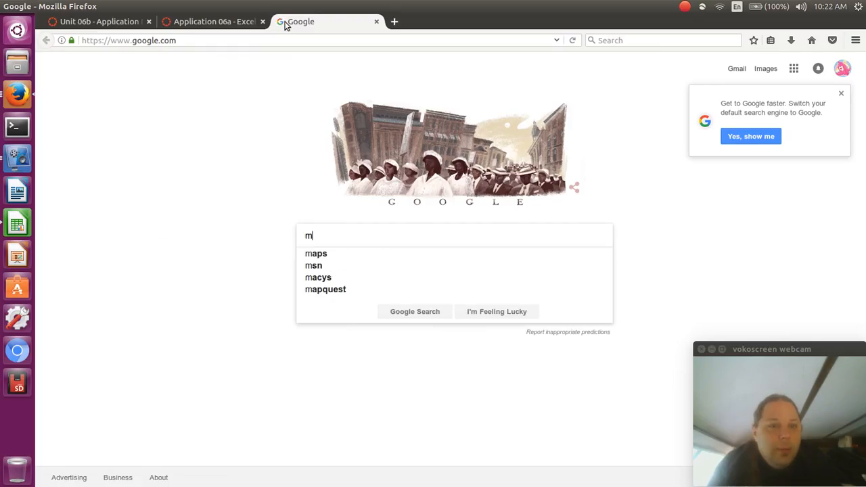
{"action": "type", "text": "iles to k"}
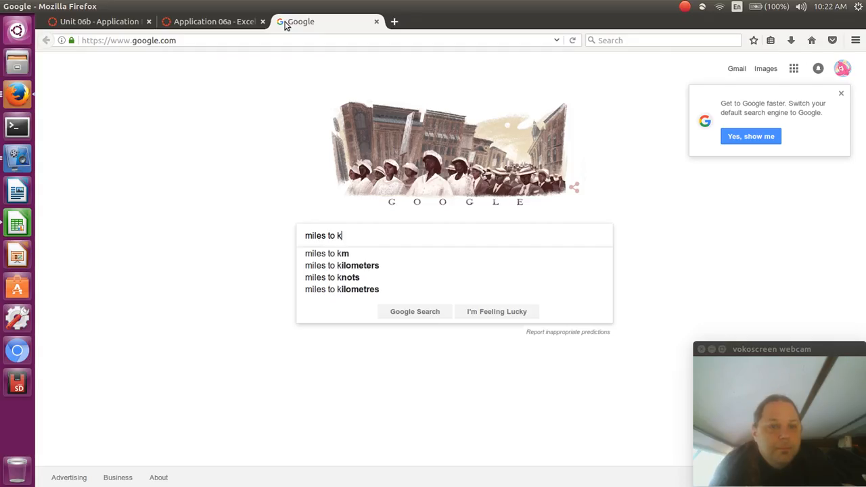
{"action": "type", "text": "m"}
{"action": "key", "text": "Return"}
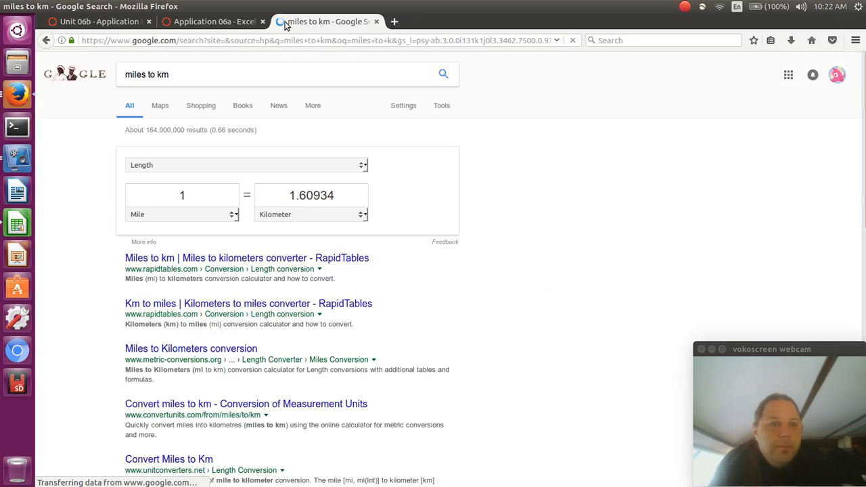
Copy the converter's kilometer value 1.60934 and paste it into cell D19 of the LibreOffice Calc spreadsheet.
{"action": "left_click", "coordinate": [311, 196]}
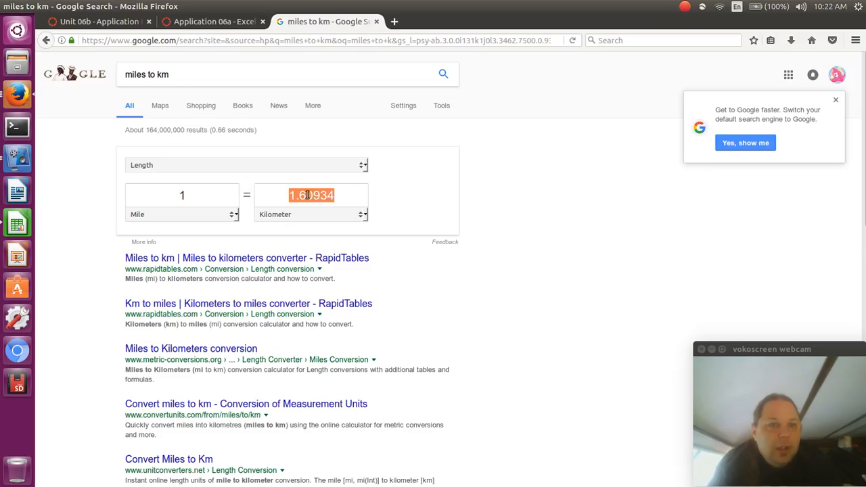
{"action": "right_click", "coordinate": [312, 199]}
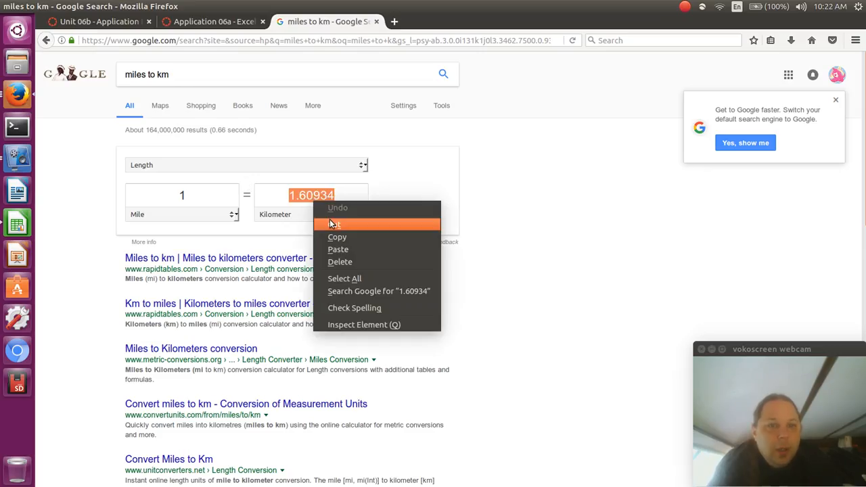
{"action": "left_click", "coordinate": [337, 238]}
{"action": "key", "text": "alt+Tab"}
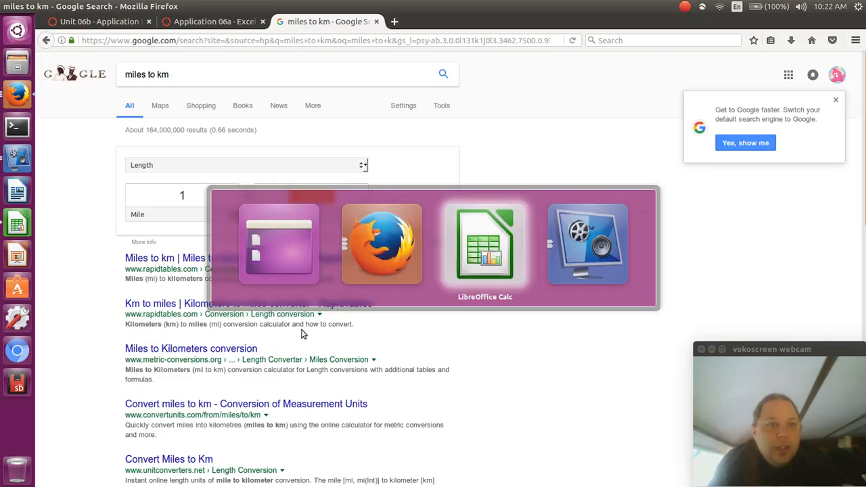
{"action": "key", "text": "alt+Tab"}
{"action": "key", "text": "alt+Tab"}
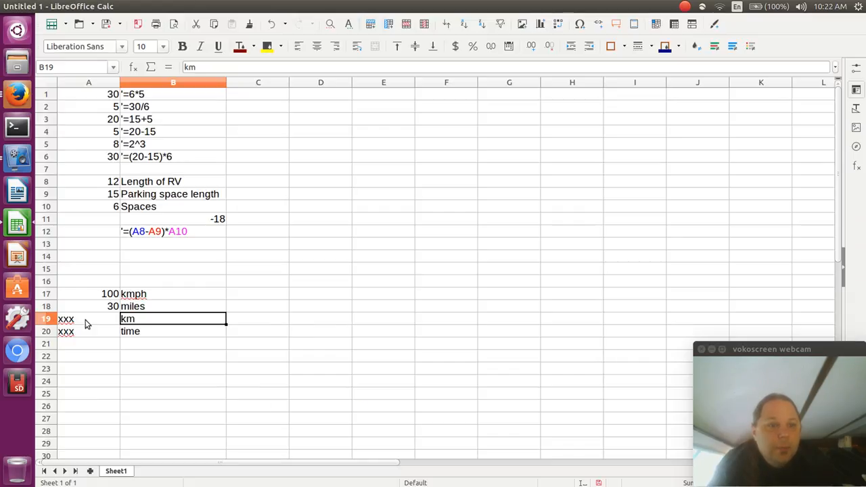
{"action": "left_click", "coordinate": [244, 318]}
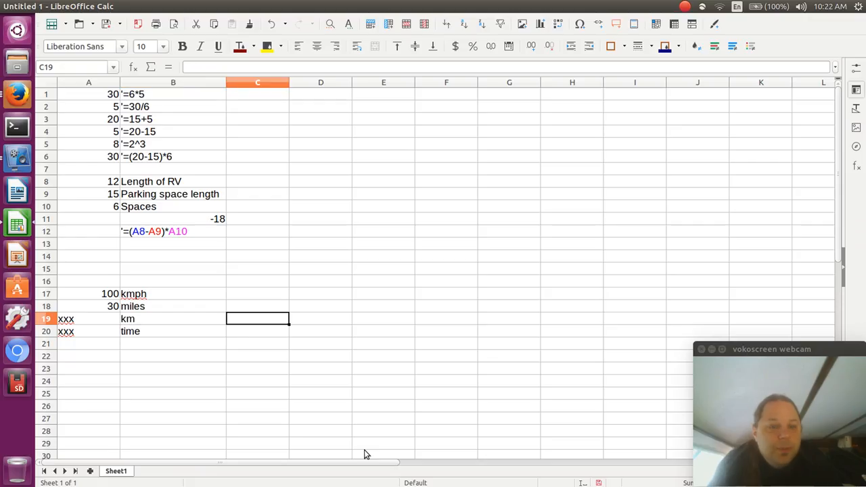
{"action": "key", "text": "Right"}
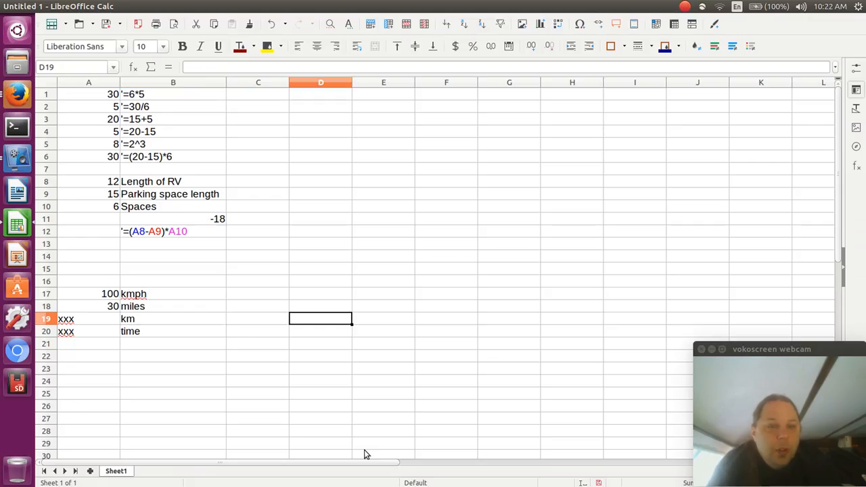
{"action": "key", "text": "ctrl+v"}
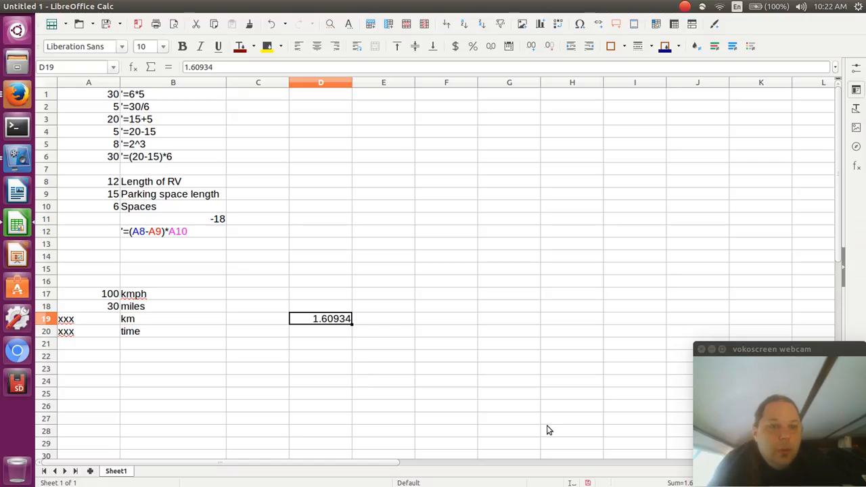
Label the conversion factor with "1mi =" in cell D18 and km in cell E19.
{"action": "key", "text": "Up"}
{"action": "type", "text": "1"}
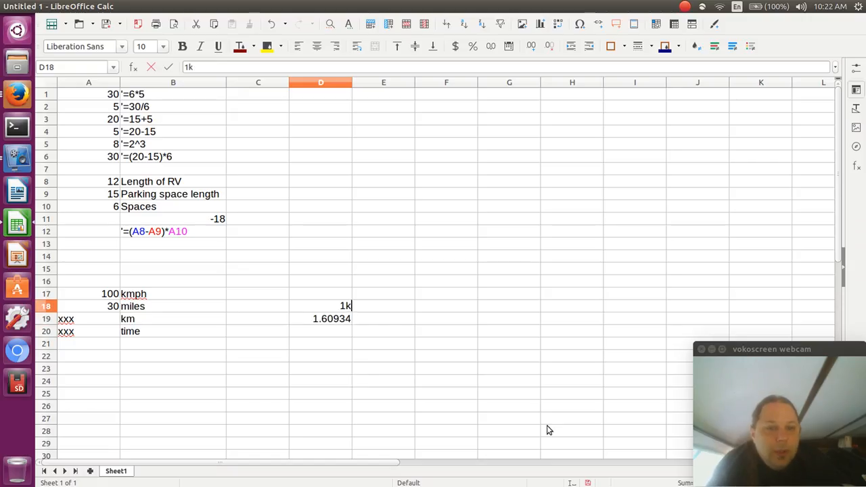
{"action": "type", "text": "mi ="}
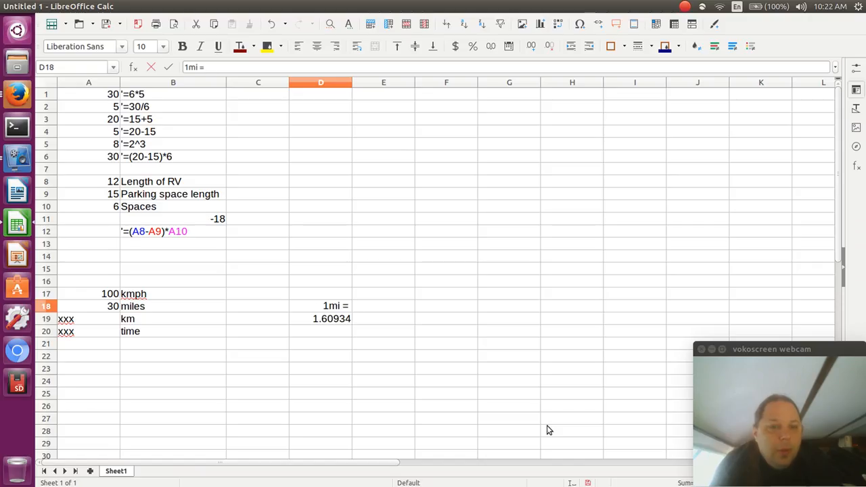
{"action": "key", "text": "Return"}
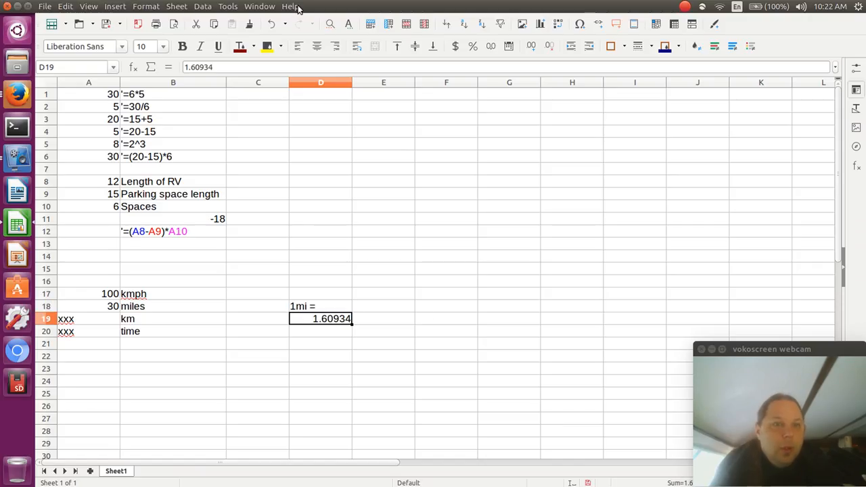
{"action": "key", "text": "Right"}
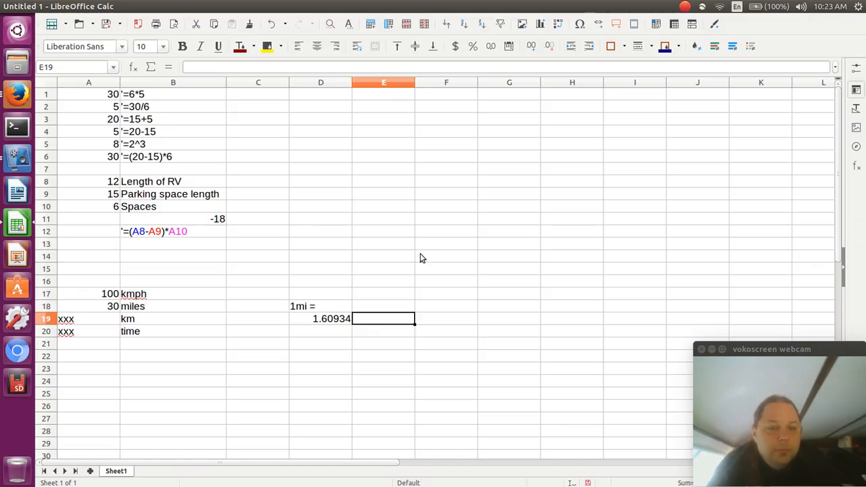
{"action": "type", "text": "km"}
{"action": "key", "text": "Left"}
{"action": "key", "text": "Up"}
{"action": "key", "text": "shift+Right"}
{"action": "key", "text": "shift+Down"}
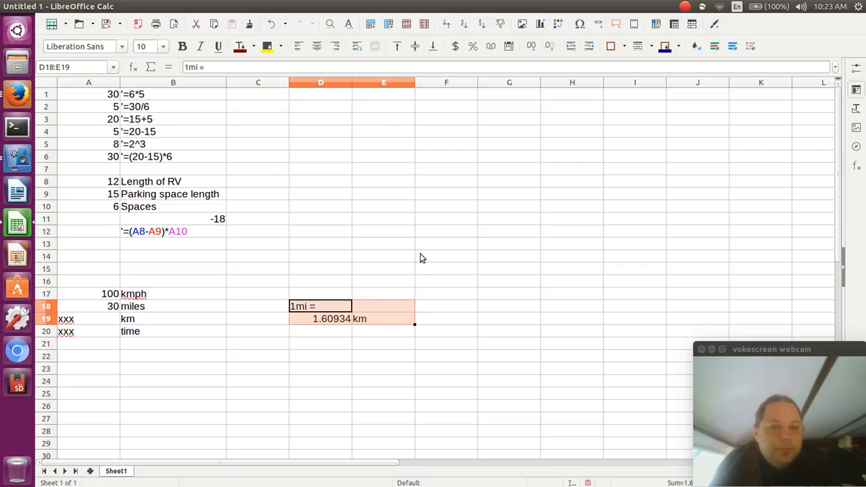
Convert the miles to kilometers in cell A19 with the formula =A18*D19, replacing the xxx placeholder.
{"action": "key", "text": "Left"}
{"action": "key", "text": "Left"}
{"action": "key", "text": "Left"}
{"action": "key", "text": "Down"}
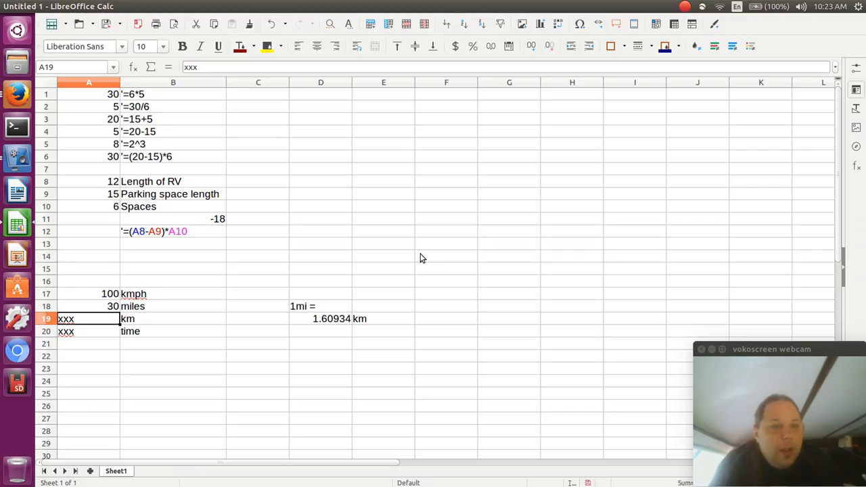
{"action": "type", "text": "="}
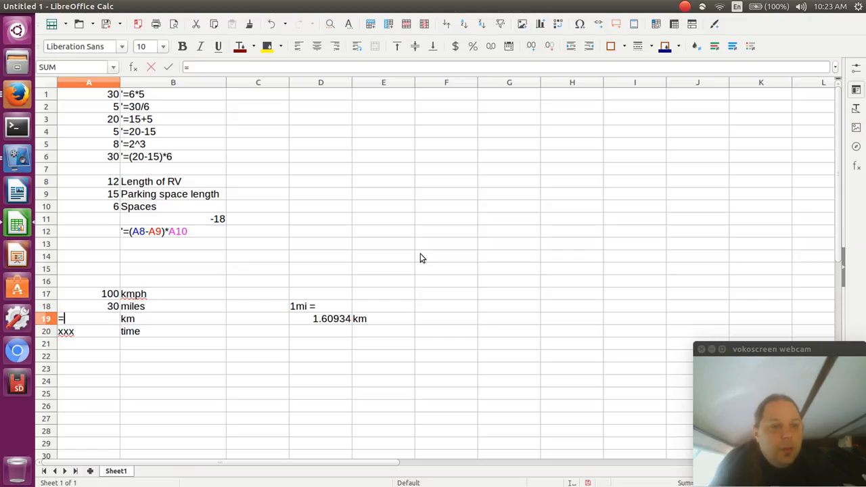
{"action": "left_click", "coordinate": [108, 308]}
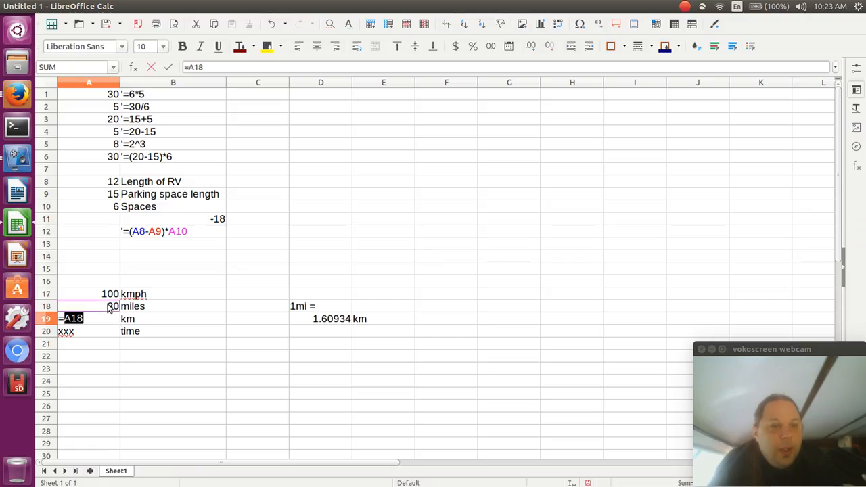
{"action": "type", "text": "*"}
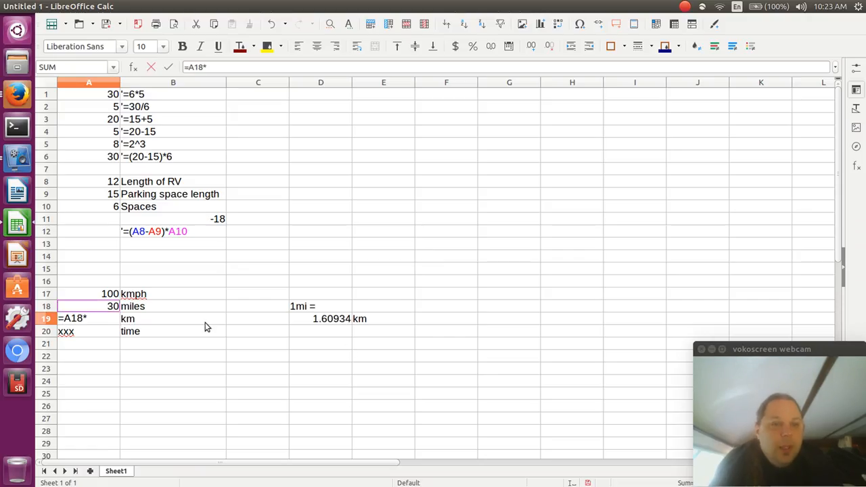
{"action": "left_click", "coordinate": [337, 325]}
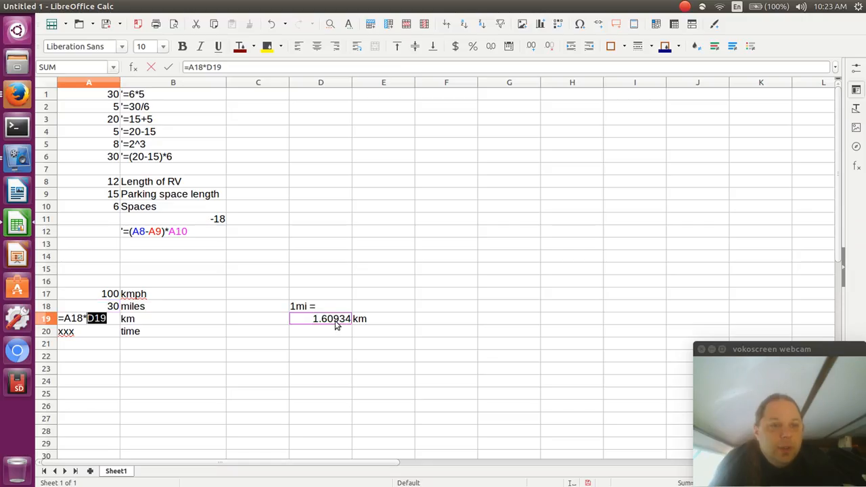
{"action": "key", "text": "Return"}
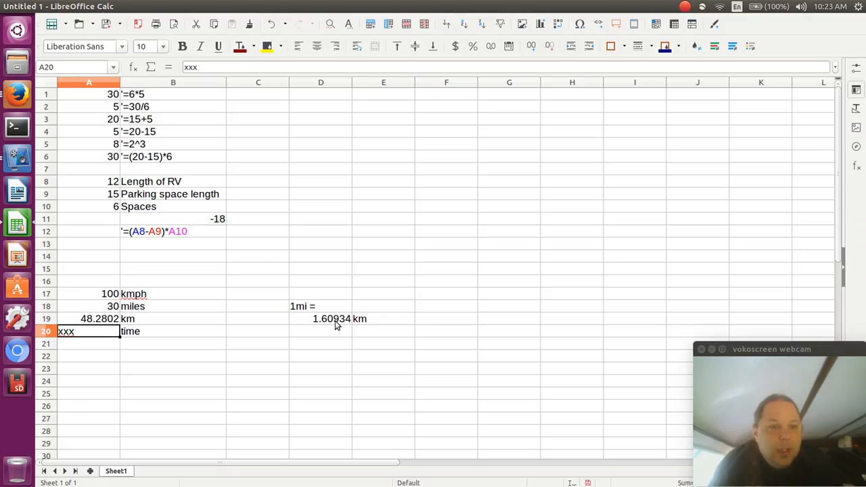
{"action": "key", "text": "Up"}
{"action": "key", "text": "Down"}
{"action": "key", "text": "Up"}
{"action": "key", "text": "Right"}
{"action": "key", "text": "Up"}
{"action": "key", "text": "Up"}
{"action": "key", "text": "Right"}
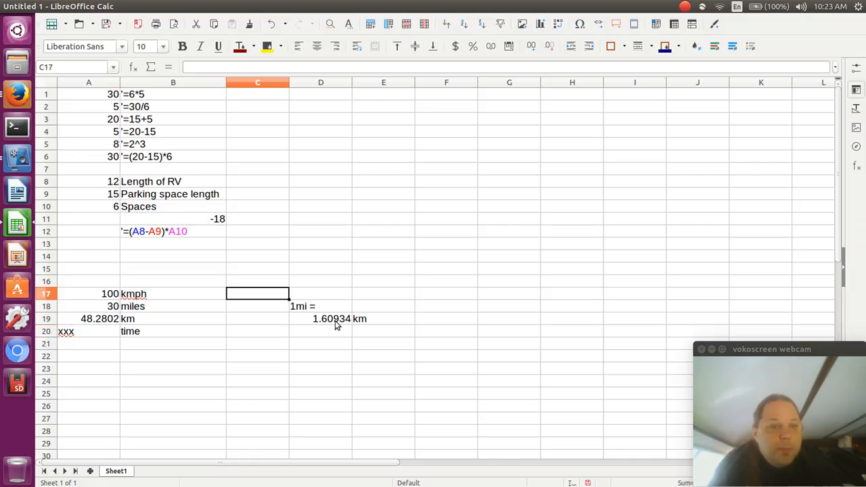
{"action": "key", "text": "Right"}
{"action": "key", "text": "Up"}
{"action": "key", "text": "Up"}
{"action": "key", "text": "Up"}
{"action": "key", "text": "Up"}
{"action": "key", "text": "Down"}
{"action": "key", "text": "Down"}
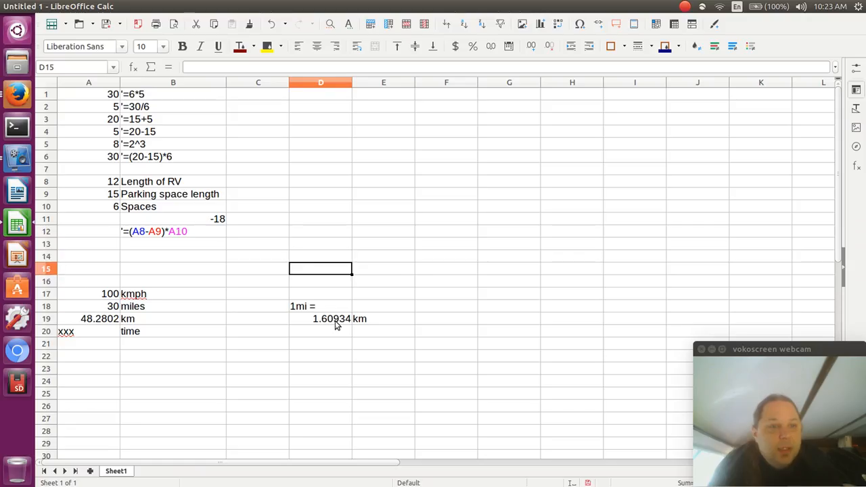
{"action": "key", "text": "Up"}
{"action": "key", "text": "Up"}
{"action": "key", "text": "Up"}
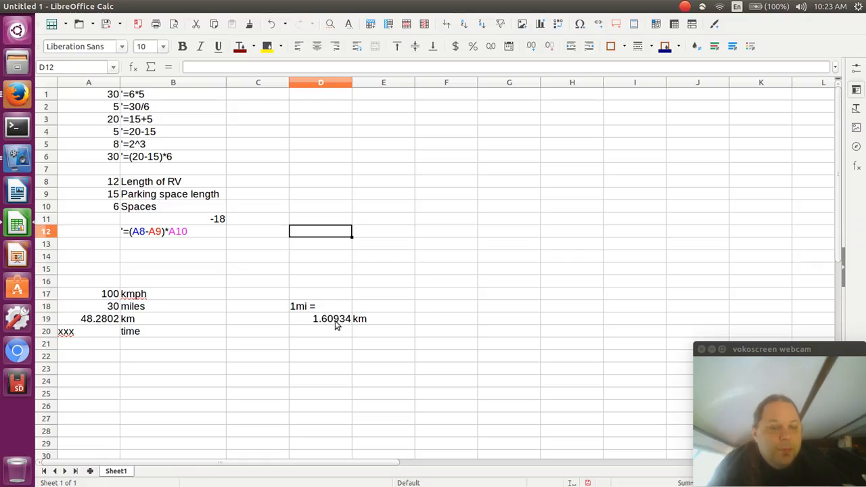
{"action": "key", "text": "Down"}
{"action": "key", "text": "Down"}
{"action": "key", "text": "Down"}
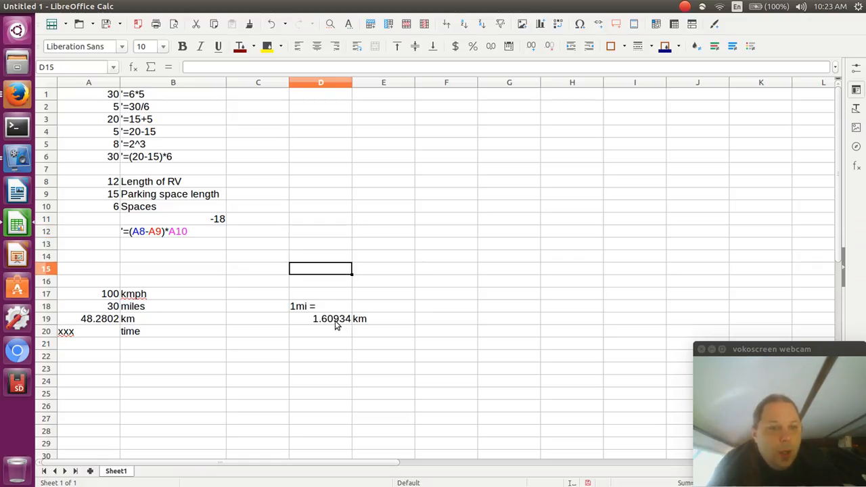
Calculate the driving time in cell A20 with the formula =A19/A17, replacing the xxx placeholder.
{"action": "key", "text": "Down"}
{"action": "key", "text": "Down"}
{"action": "key", "text": "Down"}
{"action": "key", "text": "Down"}
{"action": "key", "text": "Down"}
{"action": "key", "text": "Down"}
{"action": "key", "text": "Left"}
{"action": "key", "text": "Left"}
{"action": "key", "text": "Left"}
{"action": "key", "text": "Up"}
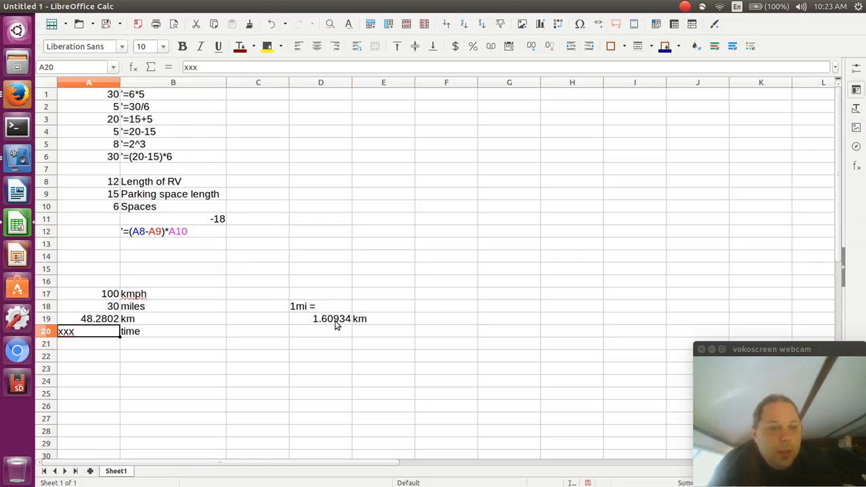
{"action": "type", "text": "="}
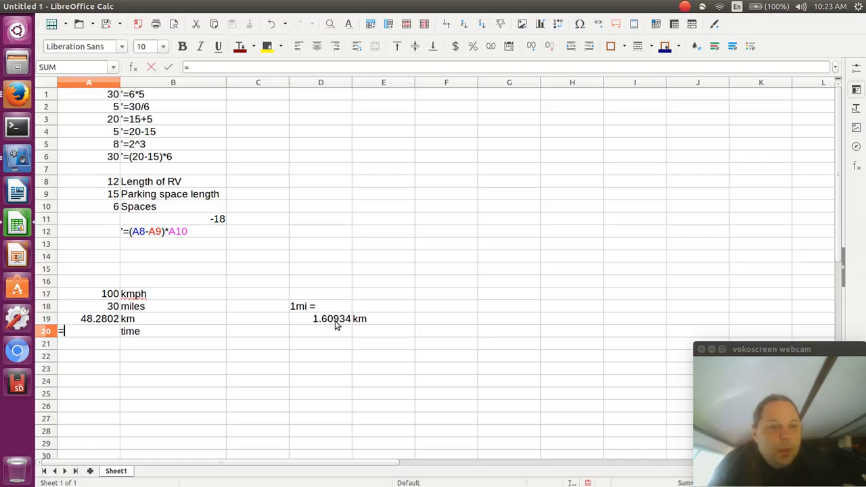
{"action": "key", "text": "Up"}
{"action": "key", "text": "Up"}
{"action": "key", "text": "Up"}
{"action": "key", "text": "Down"}
{"action": "key", "text": "Down"}
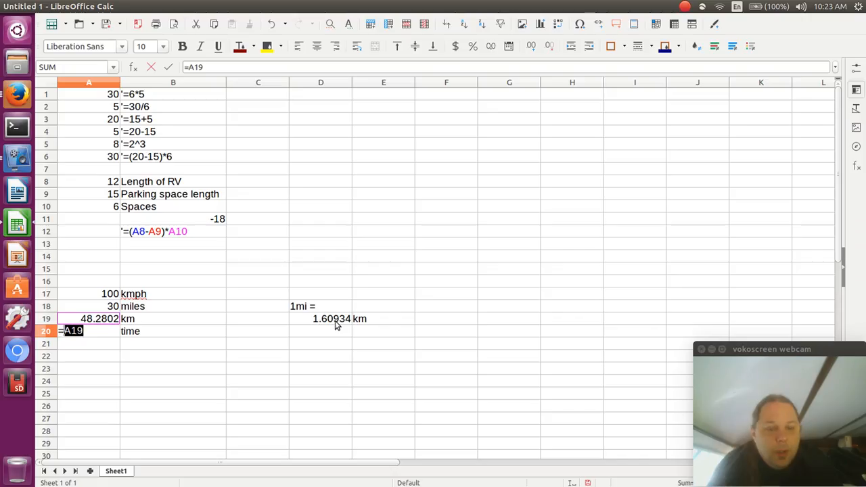
{"action": "type", "text": "/"}
{"action": "key", "text": "Up"}
{"action": "key", "text": "Up"}
{"action": "key", "text": "Up"}
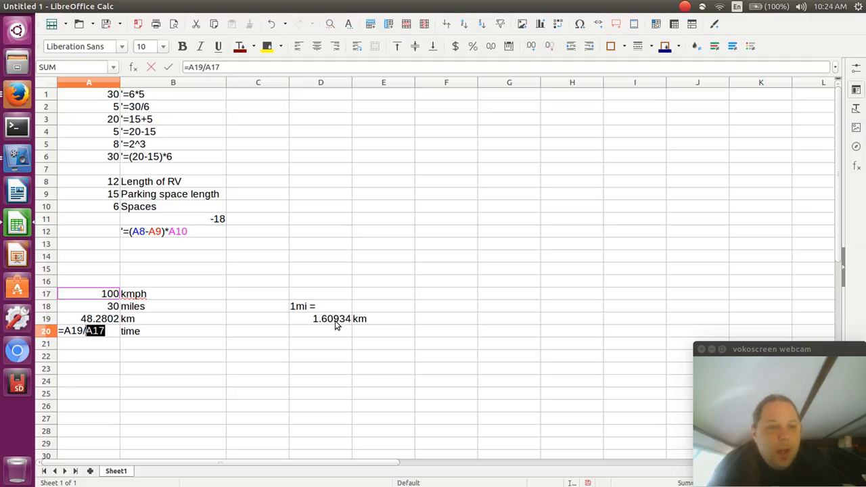
{"action": "key", "text": "Return"}
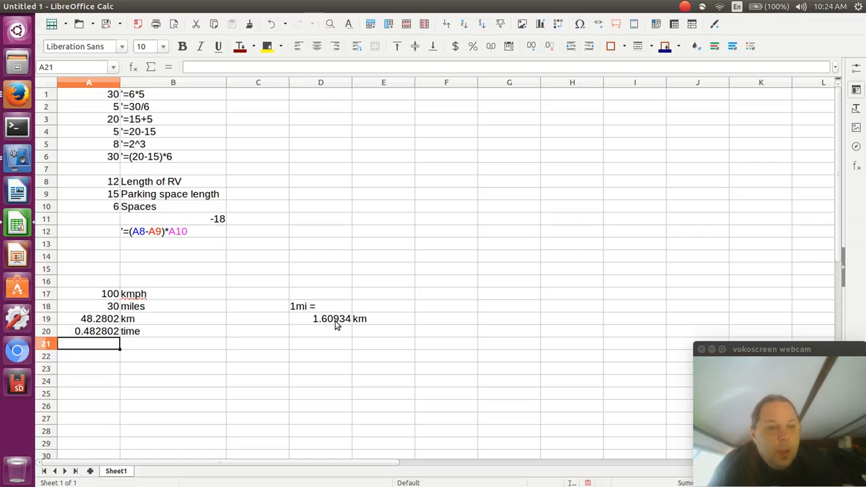
Change the label in cell B20 to "time in hours".
{"action": "key", "text": "Right"}
{"action": "key", "text": "Up"}
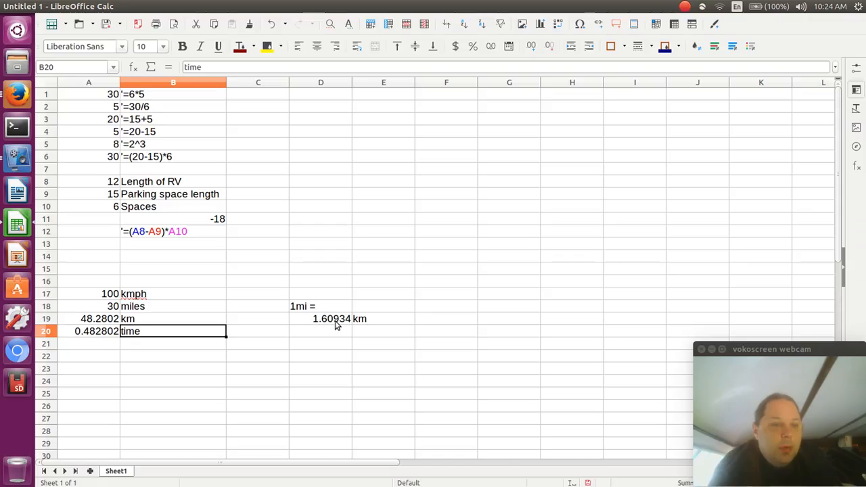
{"action": "type", "text": "tine in"}
{"action": "key", "text": "BackSpace"}
{"action": "key", "text": "BackSpace"}
{"action": "key", "text": "BackSpace"}
{"action": "key", "text": "BackSpace"}
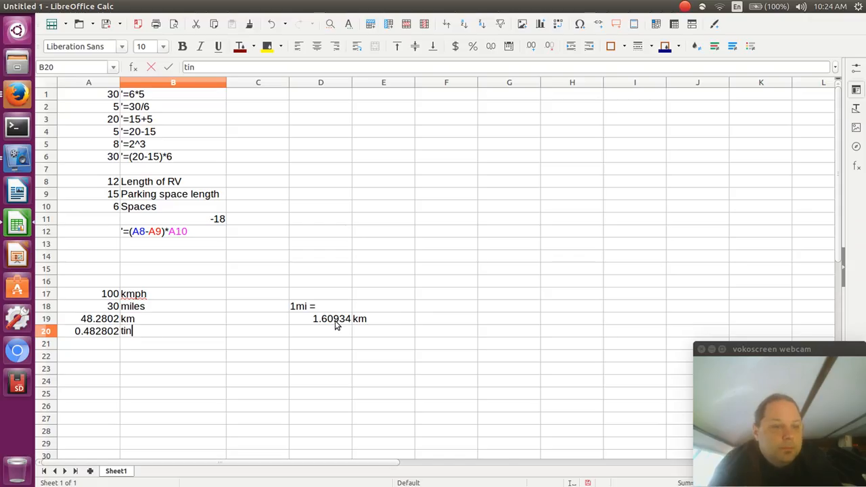
{"action": "type", "text": "me in hours"}
{"action": "key", "text": "Return"}
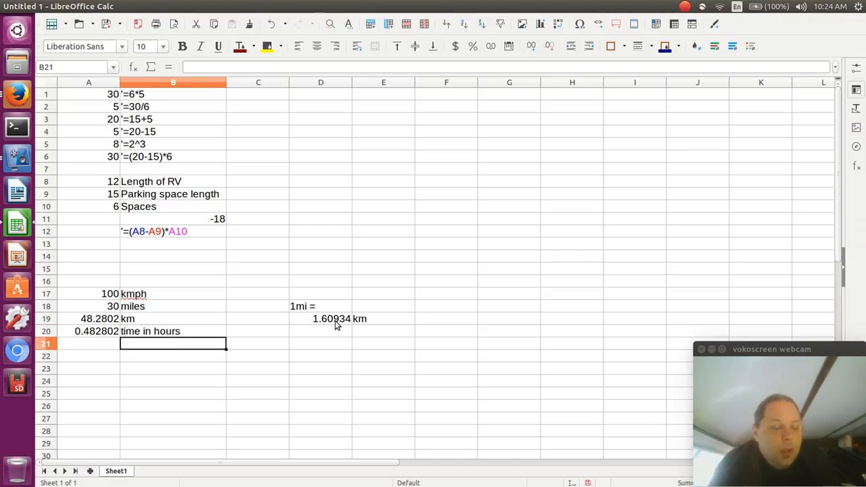
Enter the label "time in minutes" in cell B21, below the hours label.
{"action": "type", "text": "time in minues"}
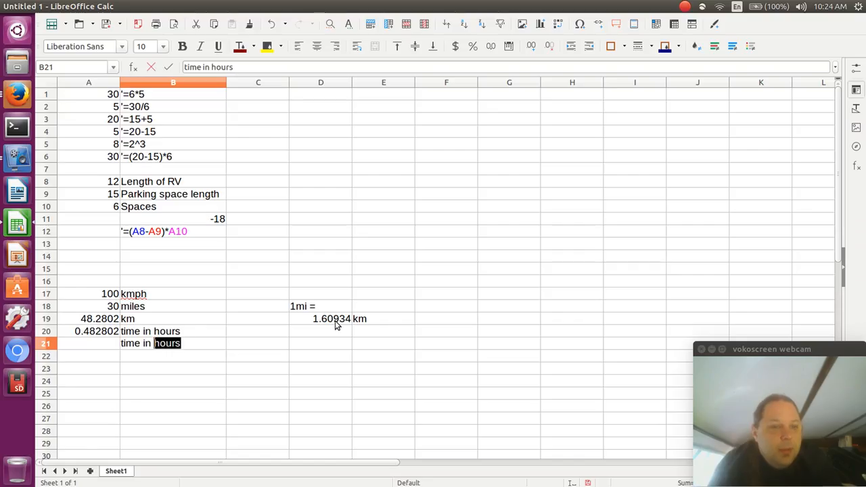
{"action": "key", "text": "BackSpace"}
{"action": "type", "text": "tes"}
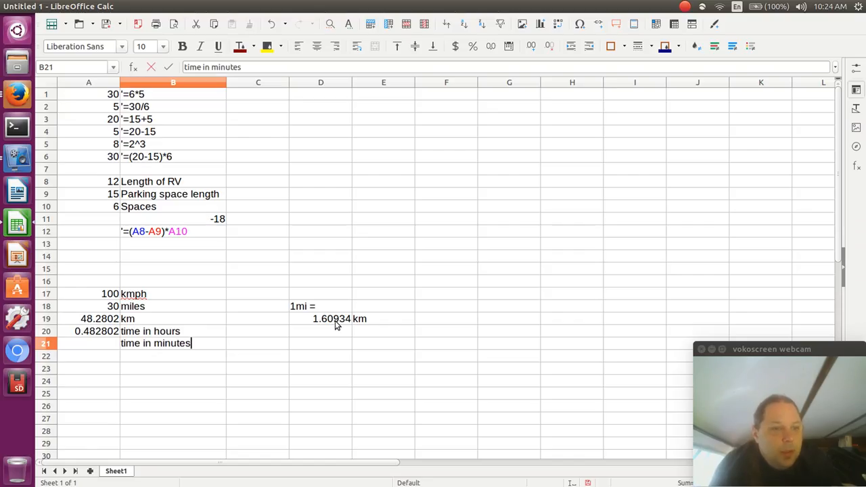
Convert the driving time from hours to minutes in cell A21 with the formula =A20*60.
{"action": "key", "text": "Left"}
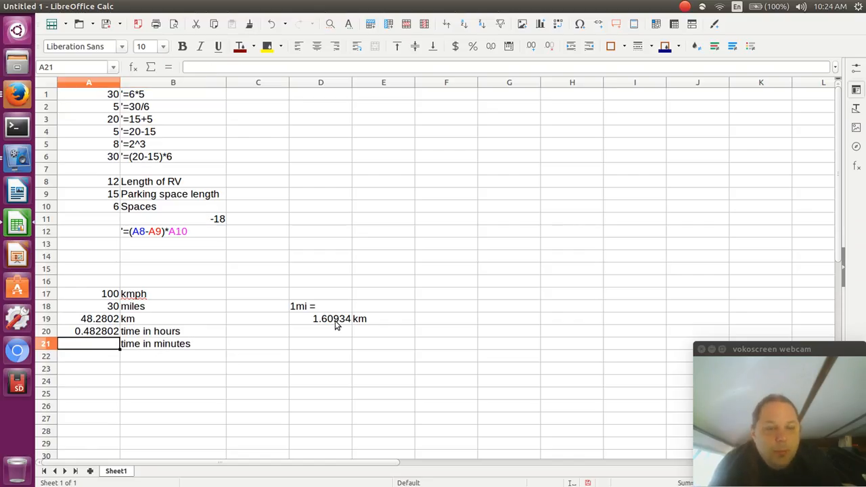
{"action": "type", "text": "="}
{"action": "key", "text": "Up"}
{"action": "type", "text": "*"}
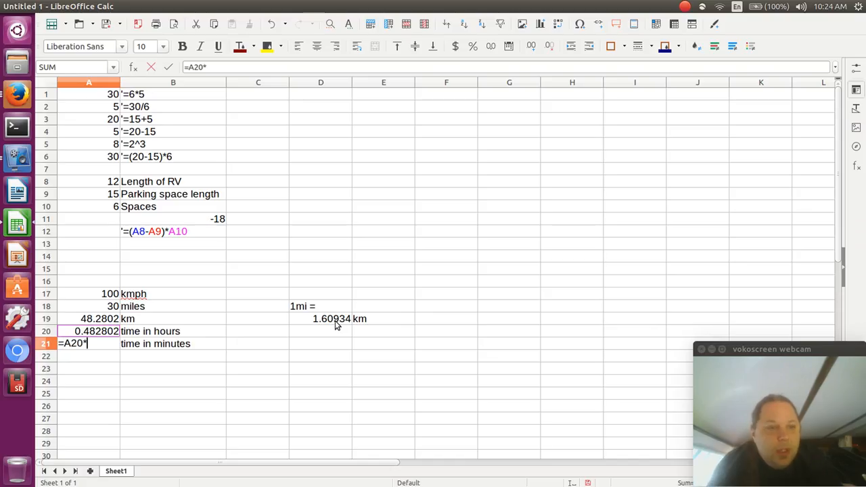
{"action": "type", "text": "60"}
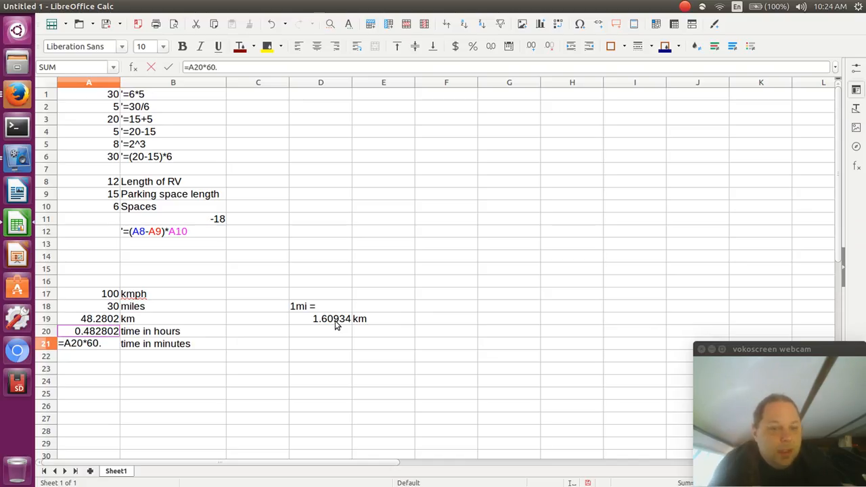
{"action": "key", "text": "Return"}
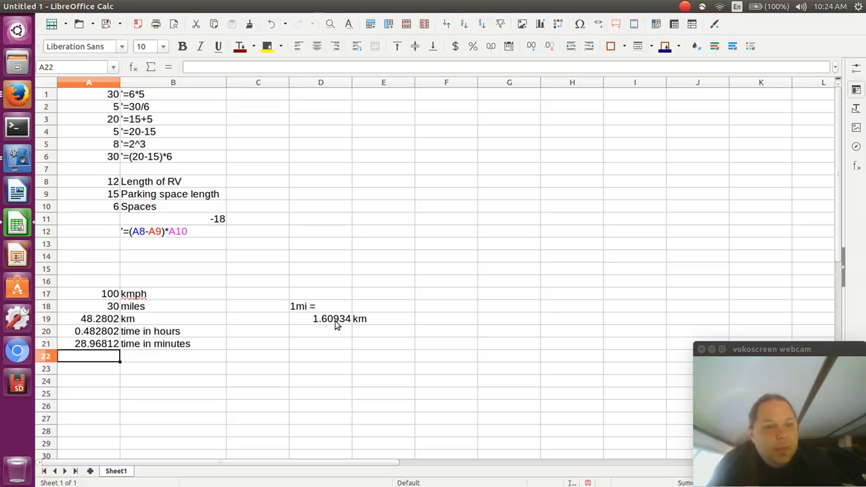
Set the speed in cell A17 to 80 kmph.
{"action": "key", "text": "Up"}
{"action": "key", "text": "Up"}
{"action": "key", "text": "Up"}
{"action": "key", "text": "Up"}
{"action": "key", "text": "Up"}
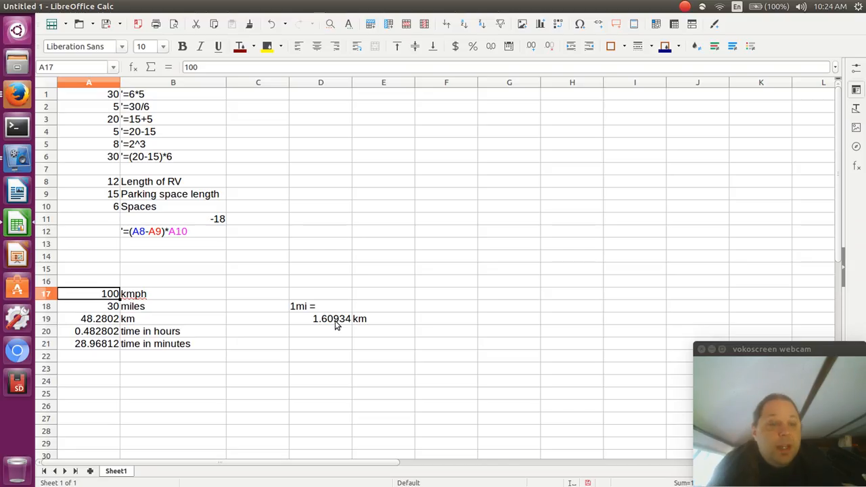
{"action": "type", "text": "80"}
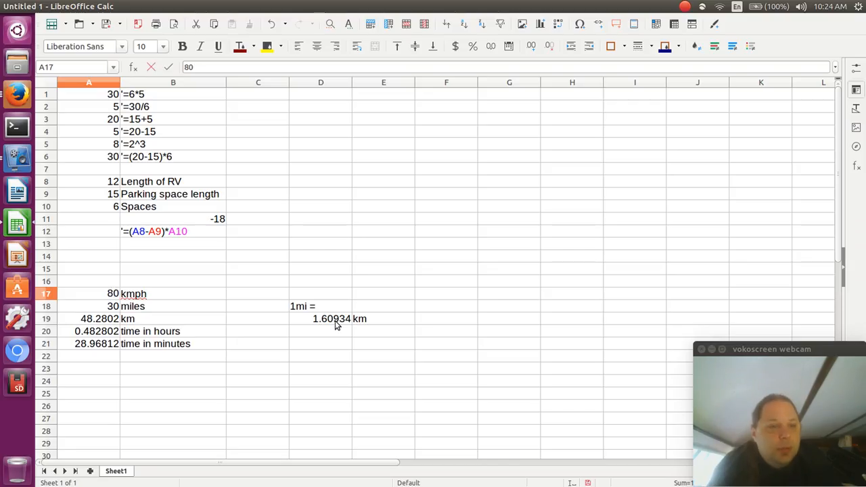
{"action": "key", "text": "Return"}
Highlight the time-in-minutes result in cell A21 with a yellow background.
{"action": "key", "text": "Down"}
{"action": "key", "text": "Down"}
{"action": "key", "text": "Down"}
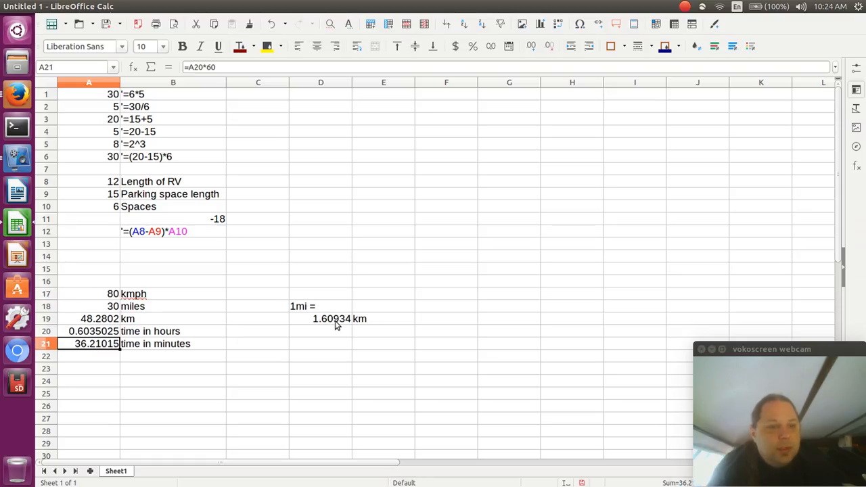
{"action": "left_click", "coordinate": [267, 47]}
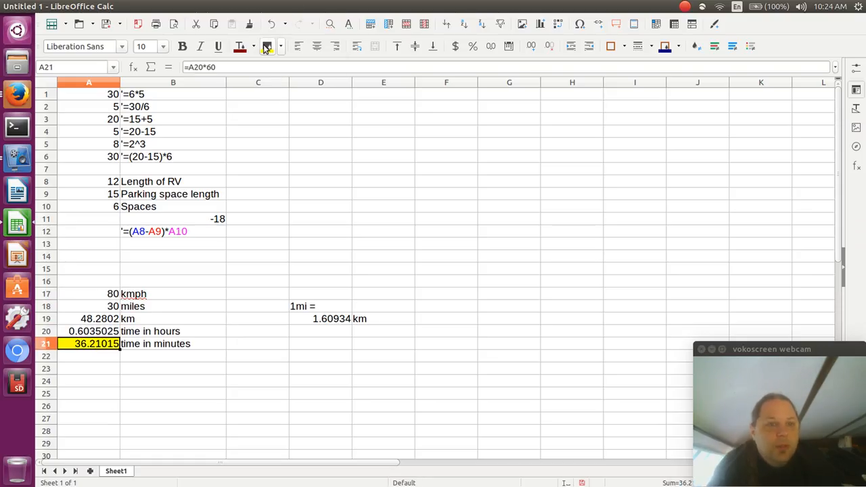
Set the distance in cell A18 to 100 miles.
{"action": "key", "text": "Up"}
{"action": "key", "text": "Up"}
{"action": "key", "text": "Up"}
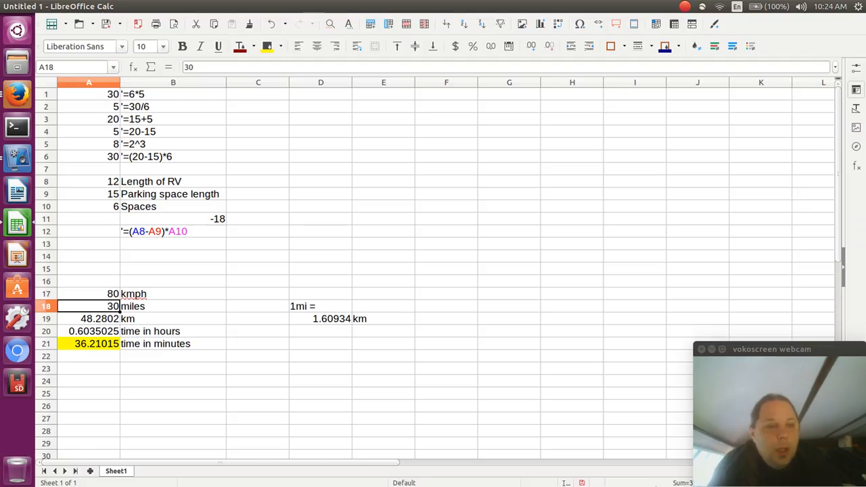
{"action": "type", "text": "100"}
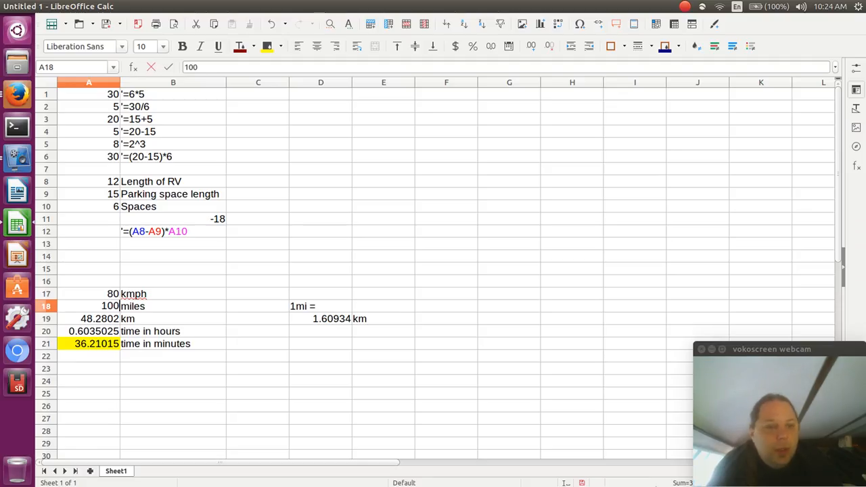
{"action": "key", "text": "Up"}
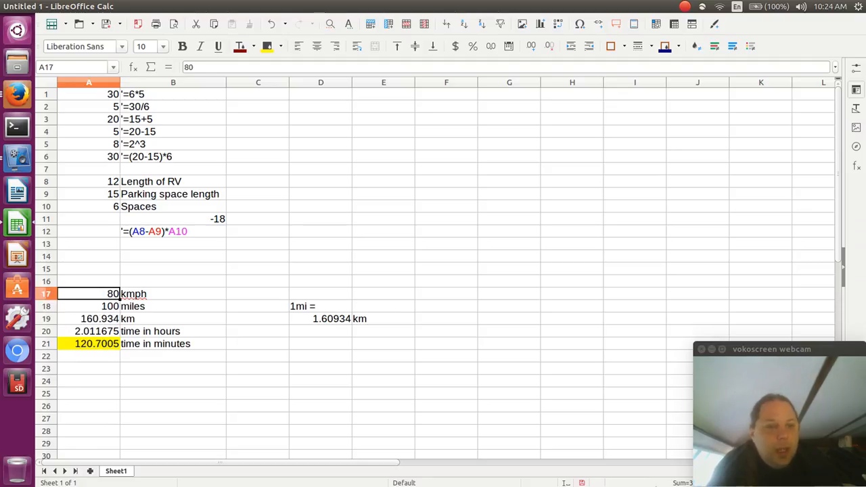
Examine the recalculated driving time in minutes and hours in cells A21 and A20.
{"action": "key", "text": "Down"}
{"action": "key", "text": "Down"}
{"action": "key", "text": "Down"}
{"action": "key", "text": "Down"}
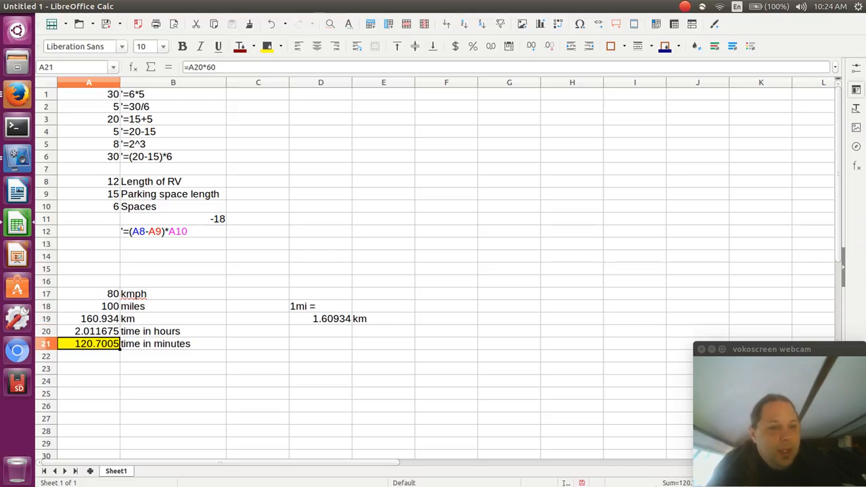
{"action": "key", "text": "Up"}
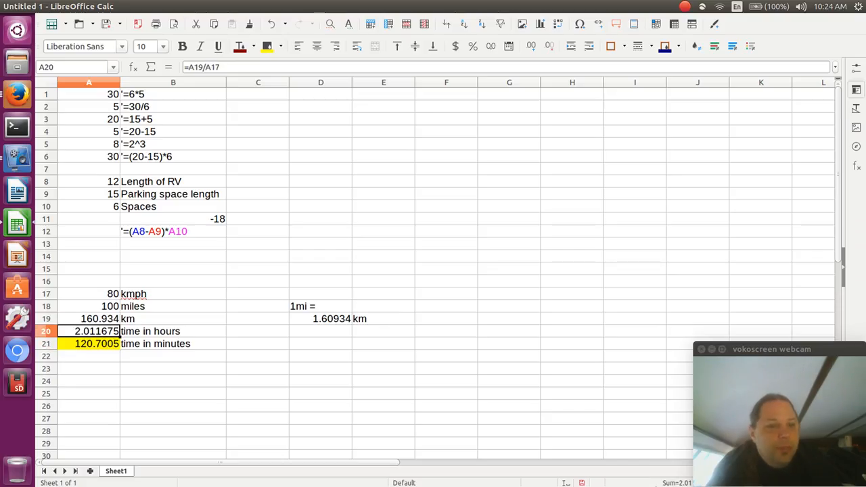
{"action": "key", "text": "Up"}
{"action": "key", "text": "Up"}
{"action": "key", "text": "Up"}
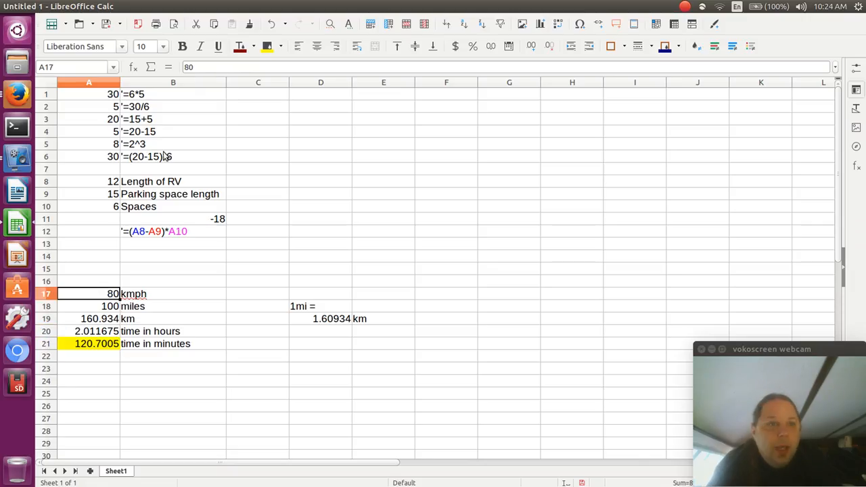
Save the spreadsheet under the name AppForSpreadsheets in the home folder.
{"action": "left_click", "coordinate": [45, 7]}
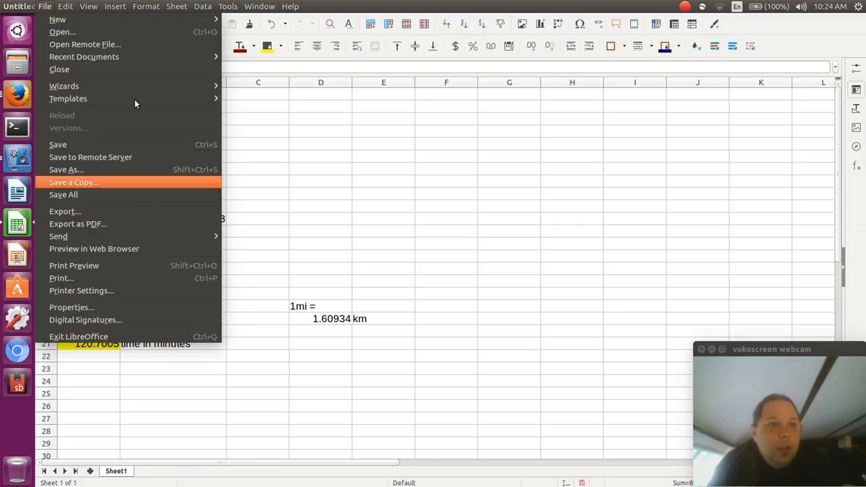
{"action": "mouse_move", "coordinate": [88, 6]}
{"action": "mouse_move", "coordinate": [45, 6]}
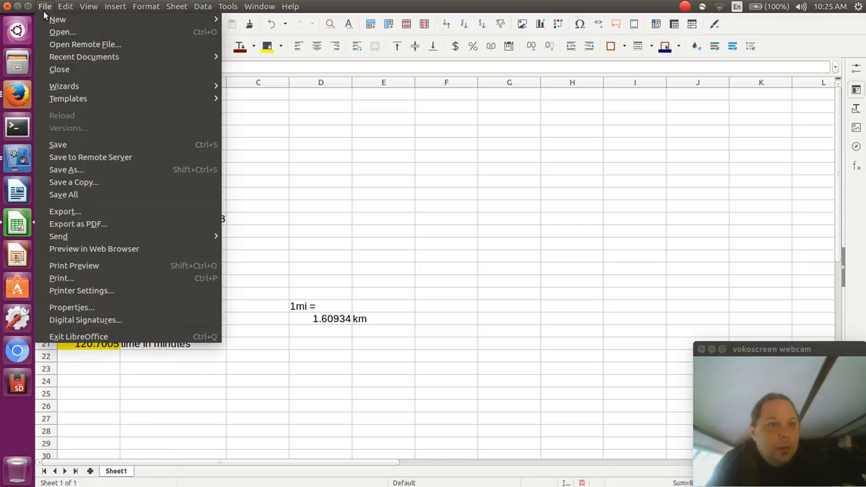
{"action": "left_click", "coordinate": [80, 174]}
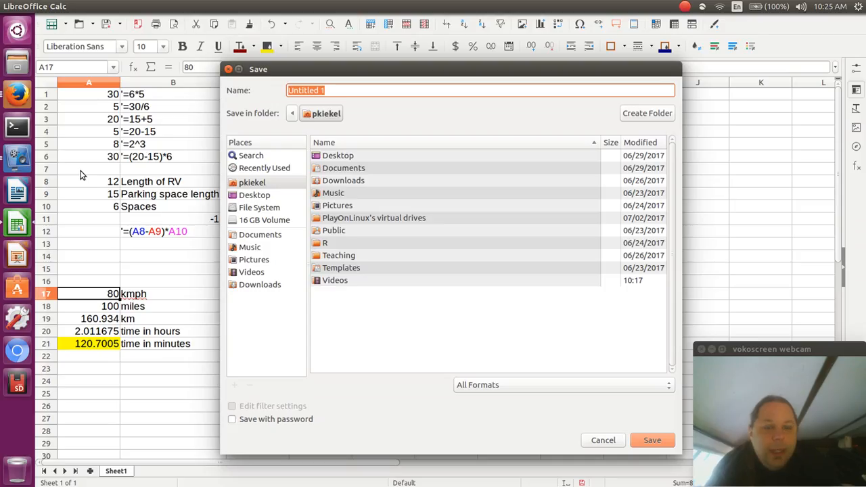
{"action": "type", "text": "AppForSpreadsh"}
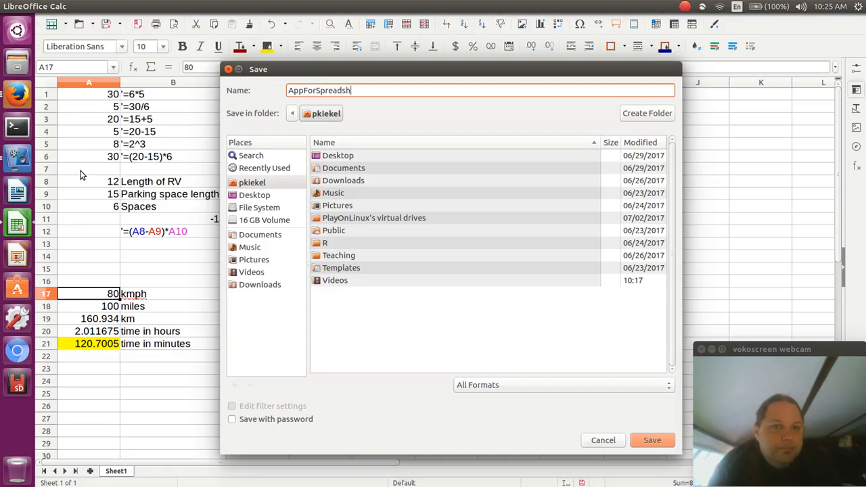
{"action": "type", "text": "eets"}
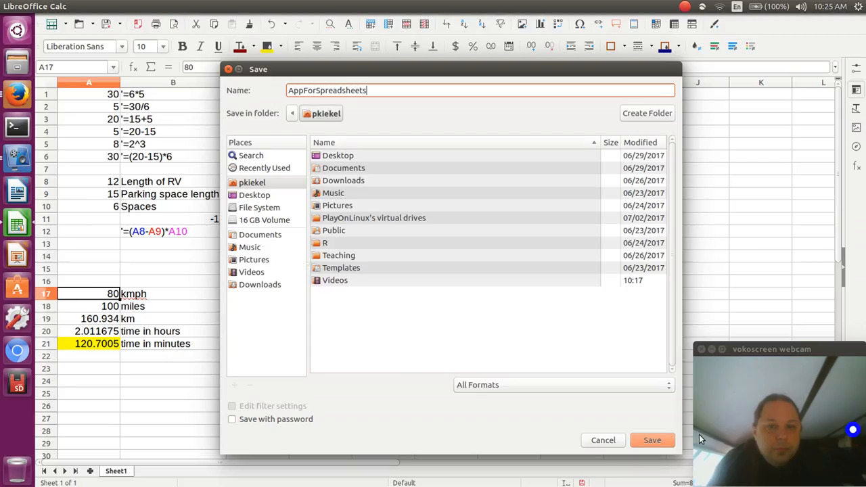
{"action": "left_click", "coordinate": [652, 441]}
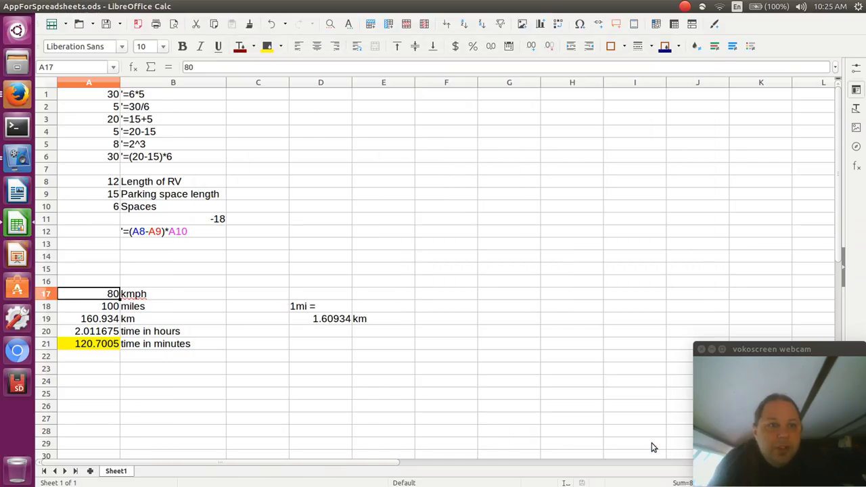